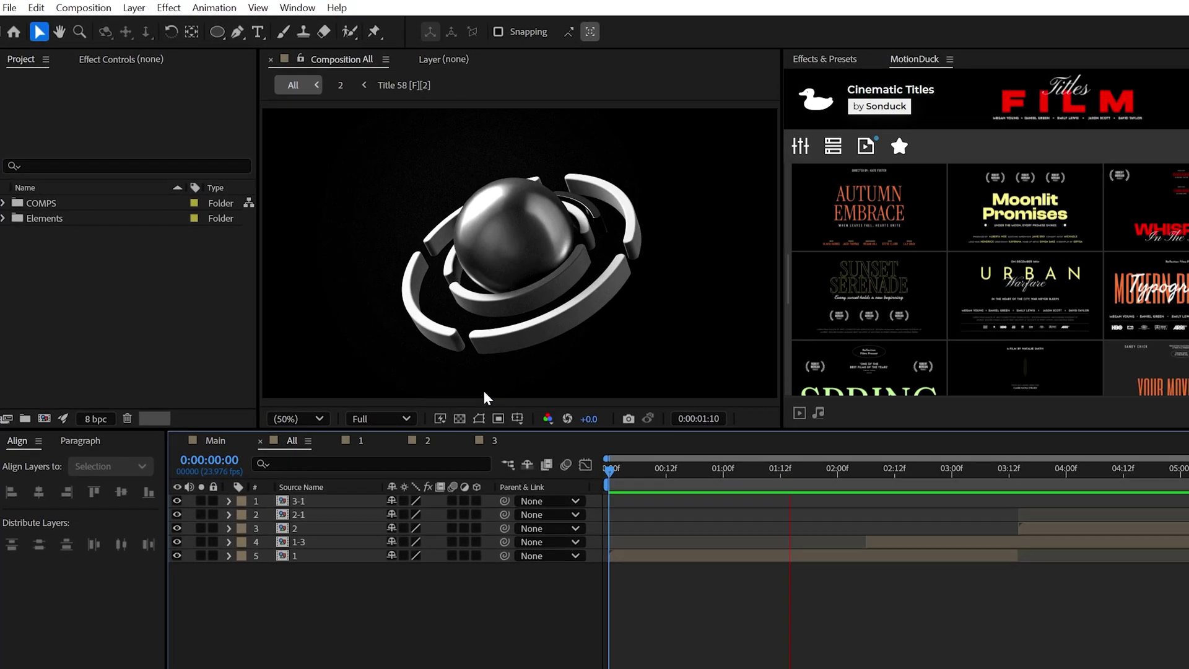
- Add a solid layer named Background in colour 0D0D0D to the Main composition
click(134, 7)
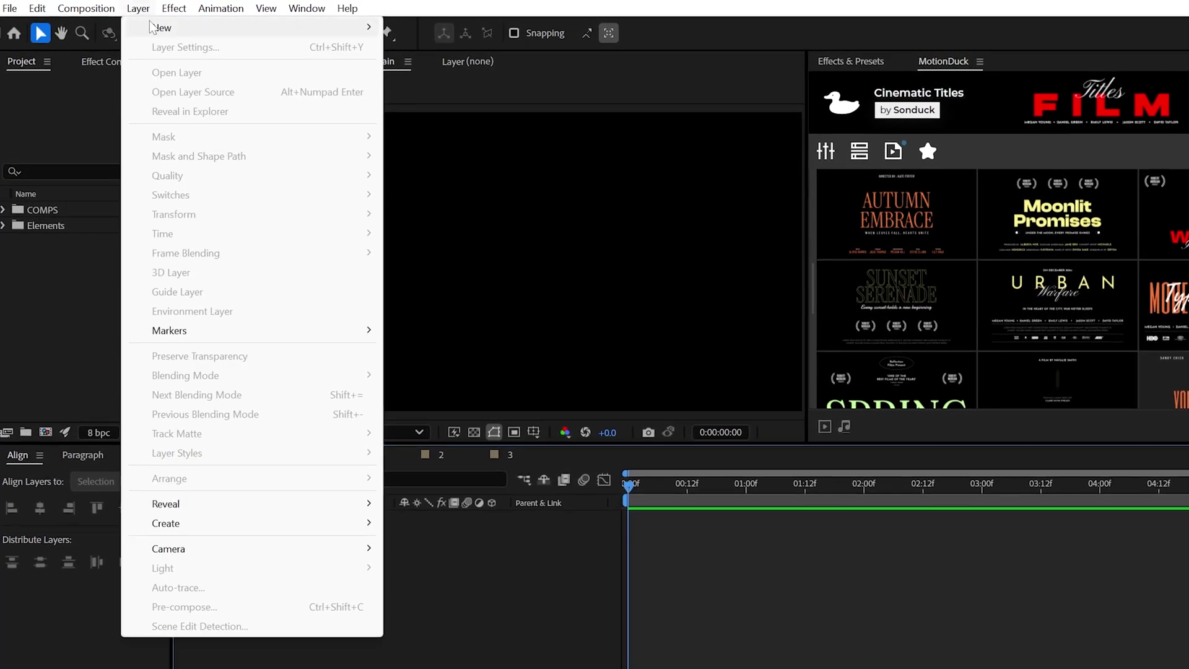
mouse_move(159, 27)
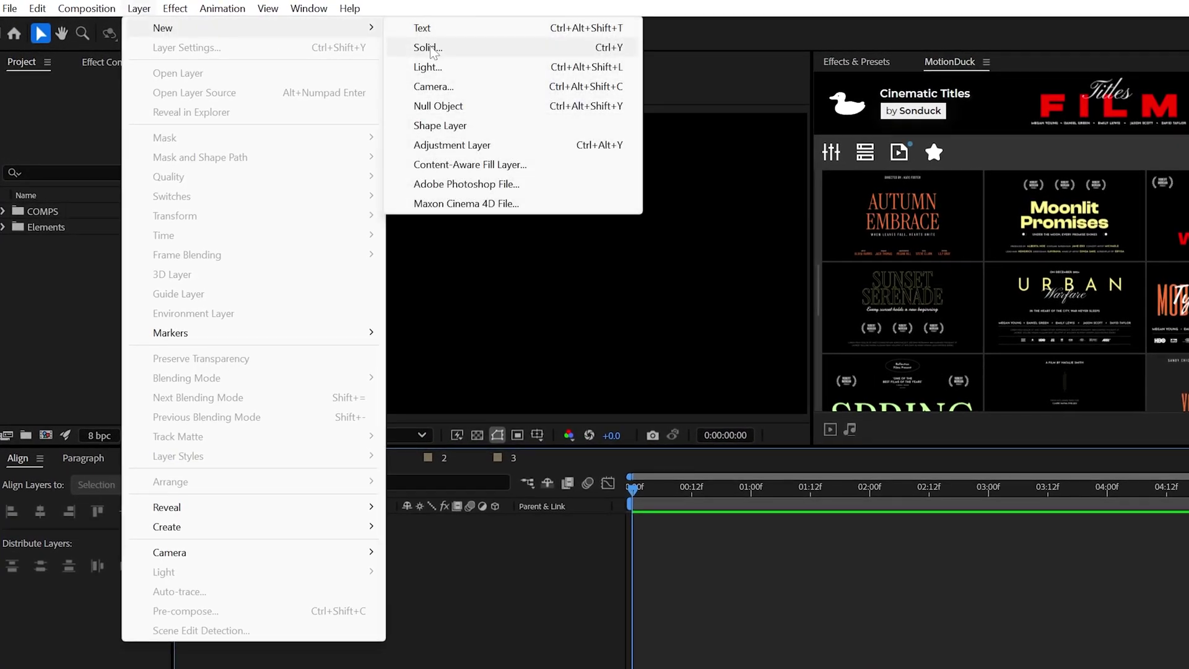
click(427, 48)
click(397, 542)
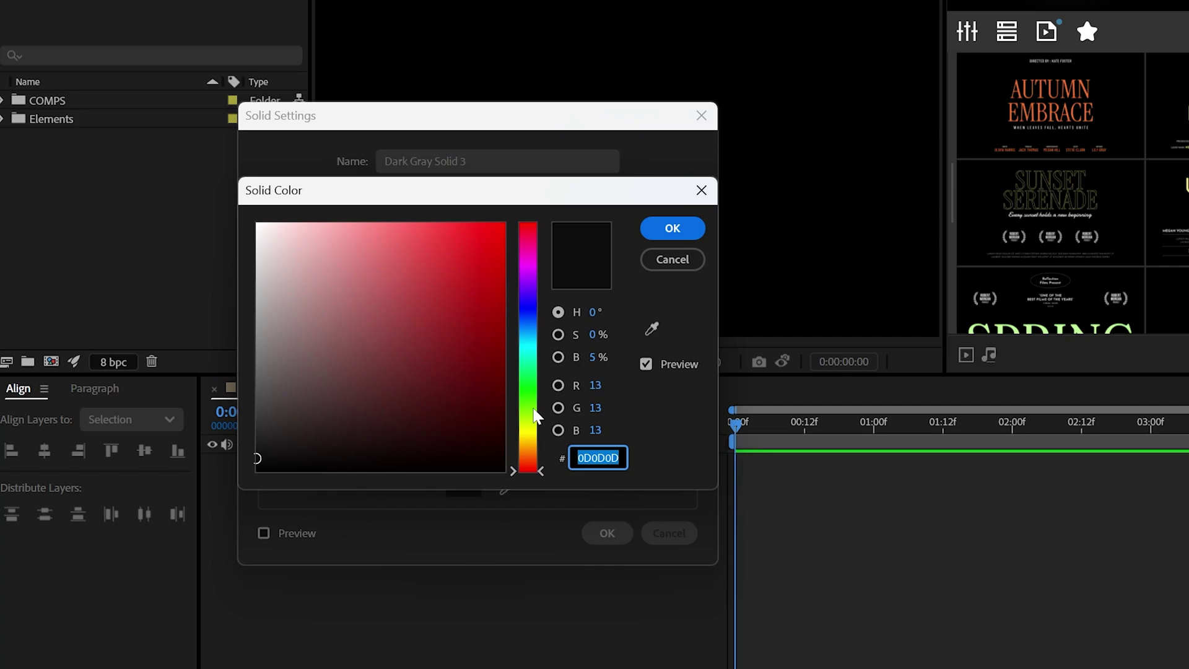
key(Return)
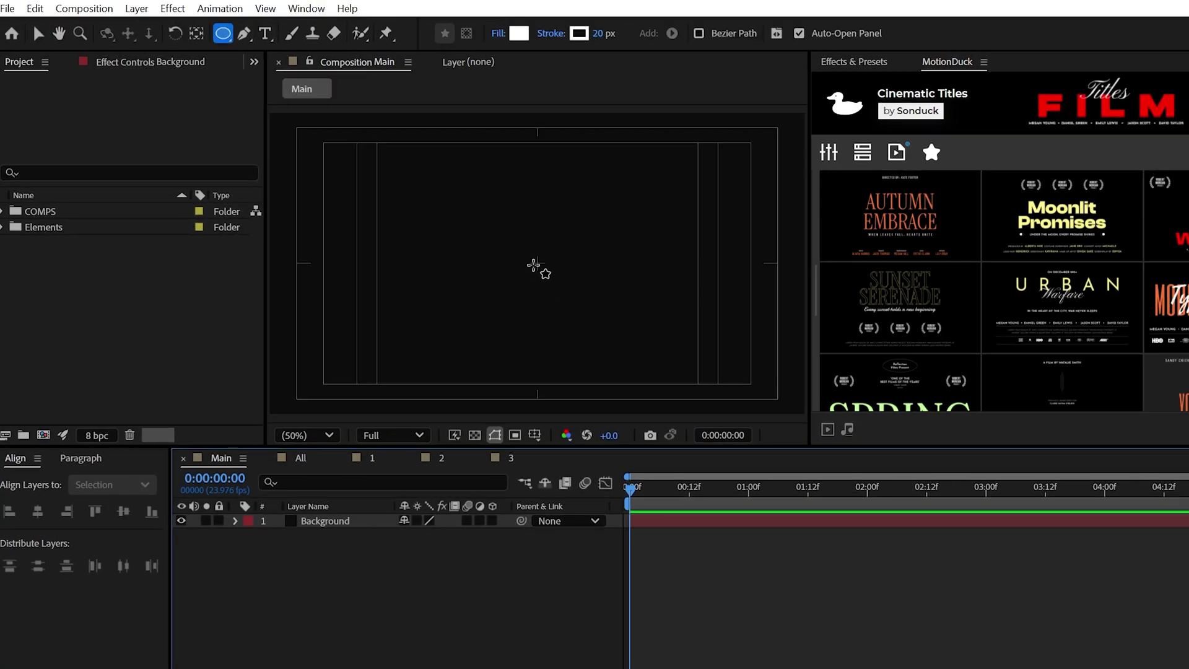
- Draw a circle about 877 px wide from the composition's centre and remove its fill so only the stroke remains
drag(533, 265, 619, 393)
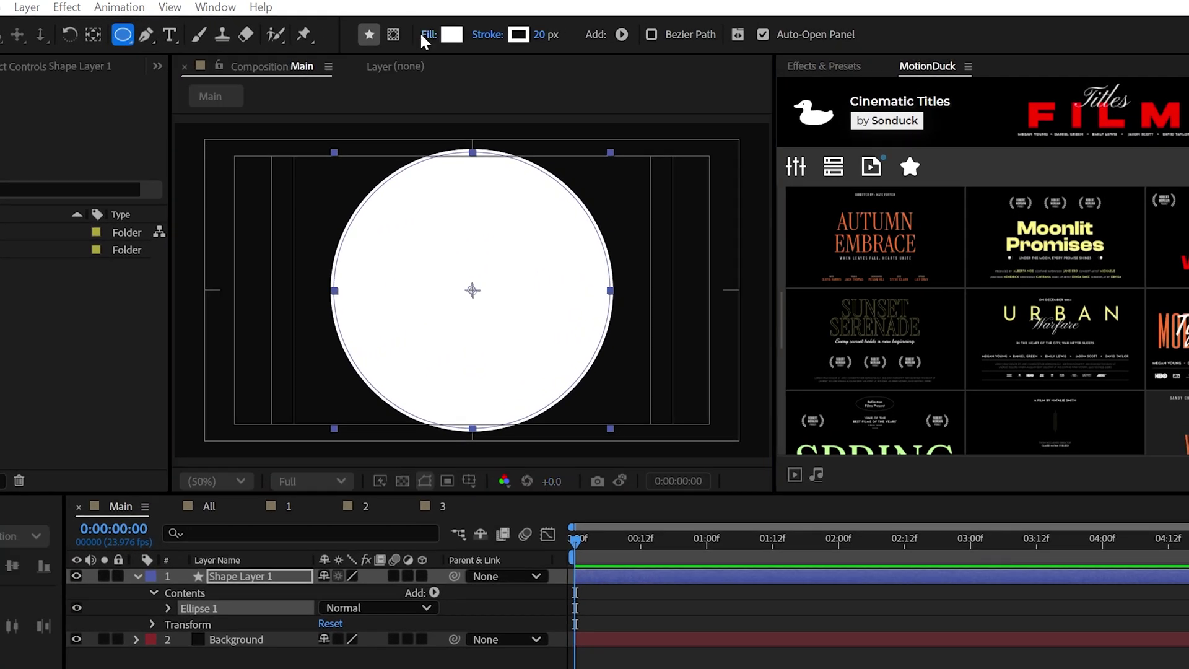
click(421, 34)
click(426, 120)
click(555, 214)
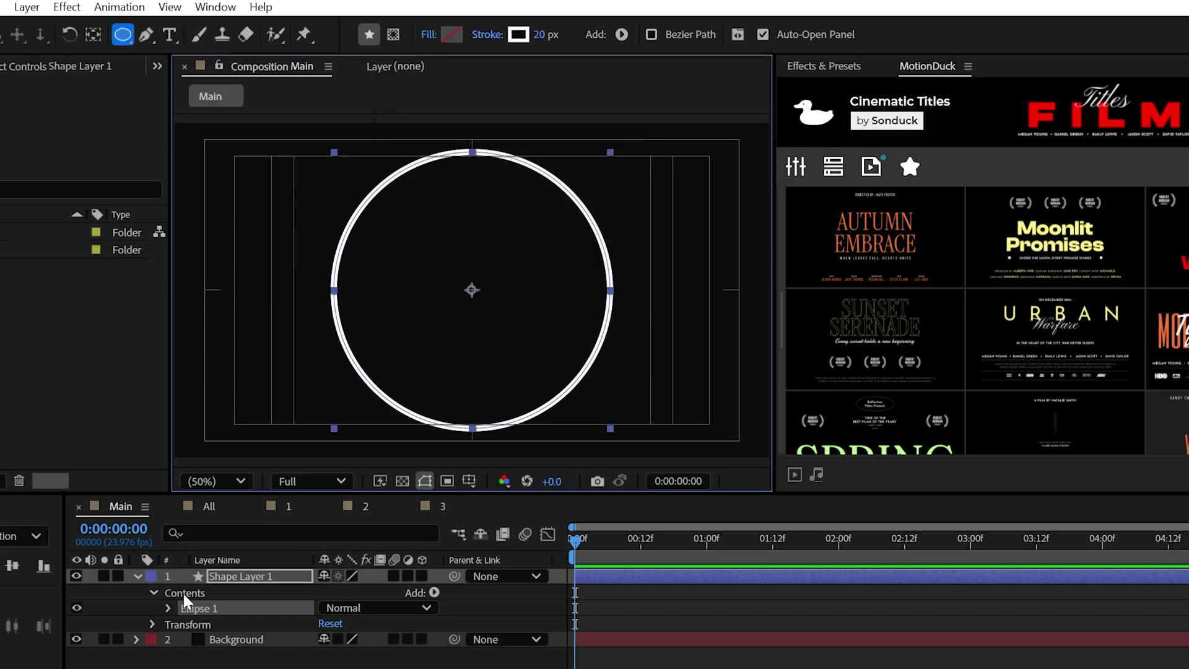
- Centre the circle layer in the composition and centre its anchor point in the layer content
click(205, 577)
click(48, 508)
click(14, 566)
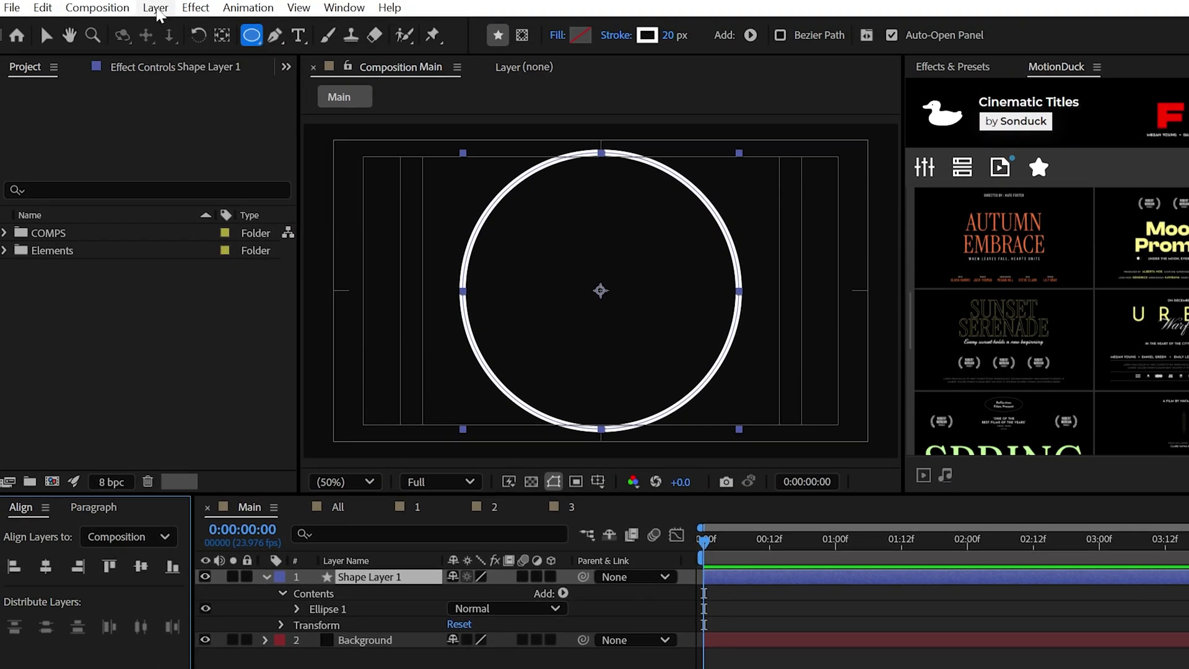
click(156, 7)
mouse_move(227, 241)
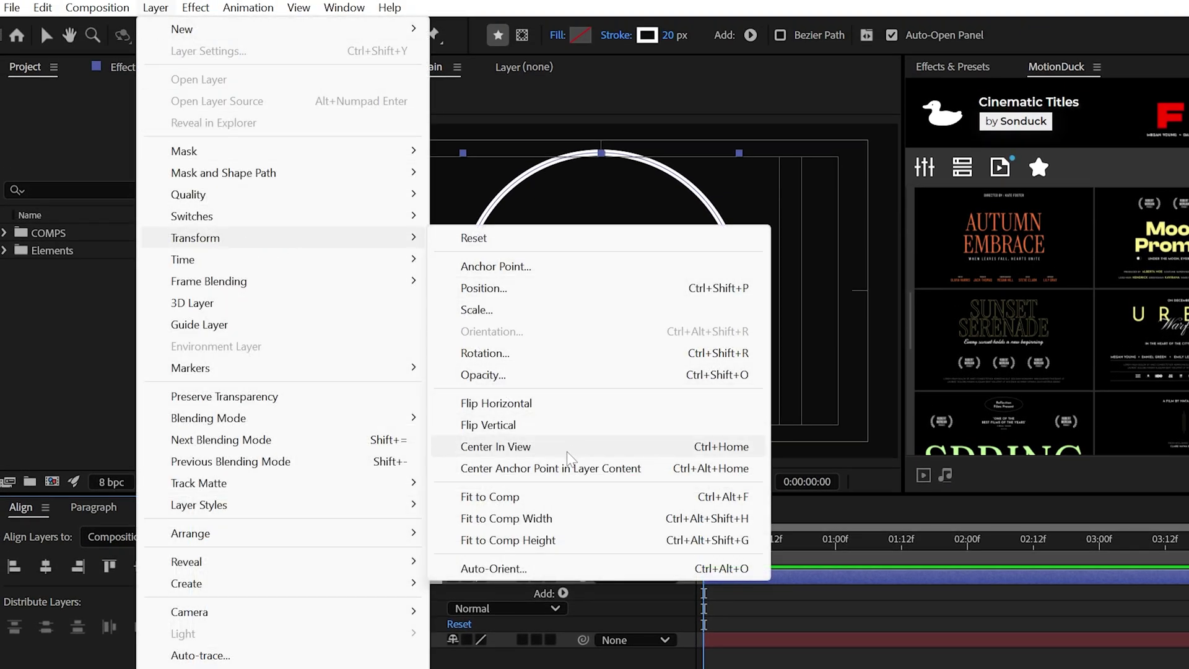
click(569, 468)
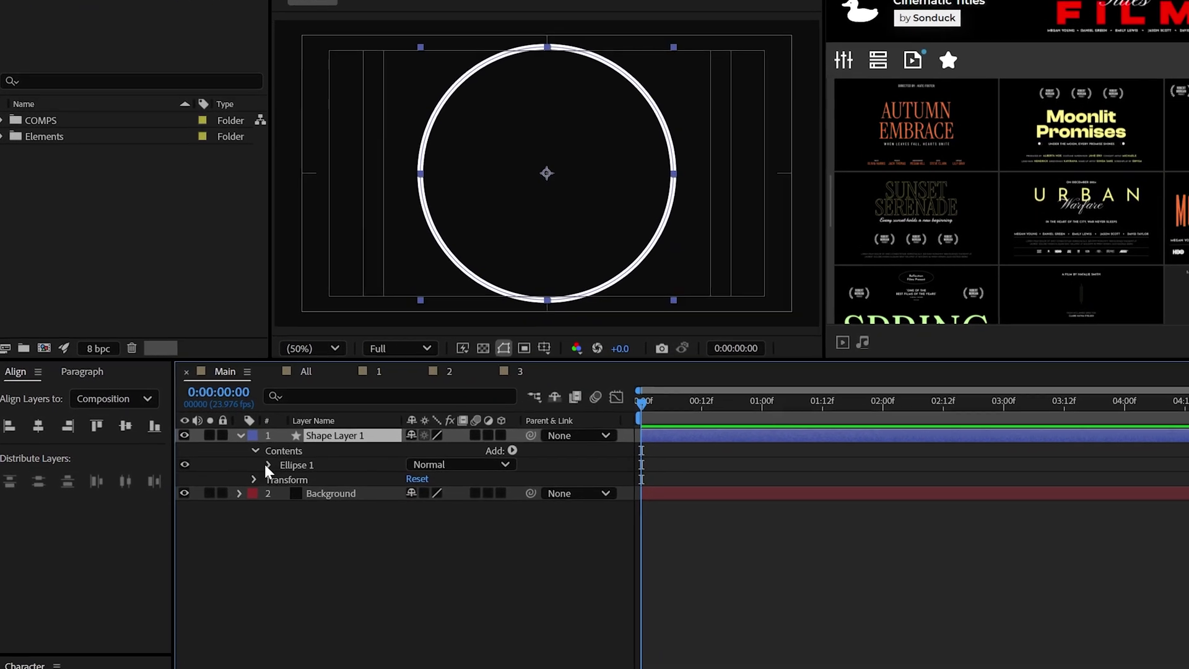
- Give the circle a stroke 25 wide with round caps, dashed at 570 with gaps of 89
click(297, 609)
click(315, 639)
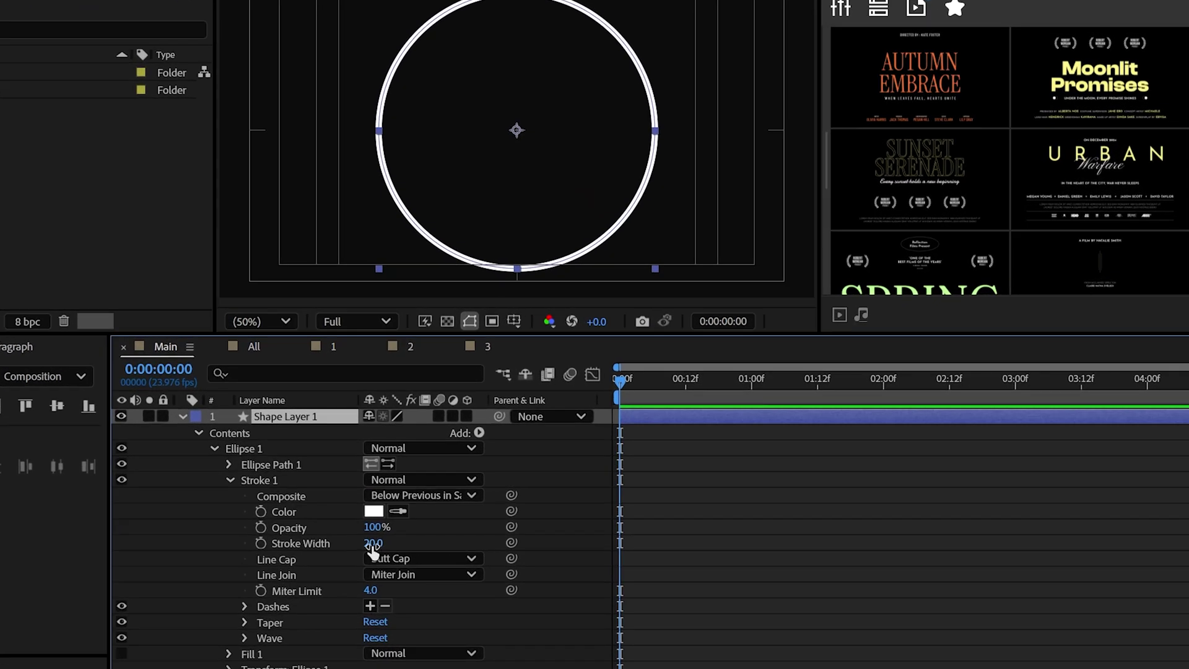
text(25)
key(Return)
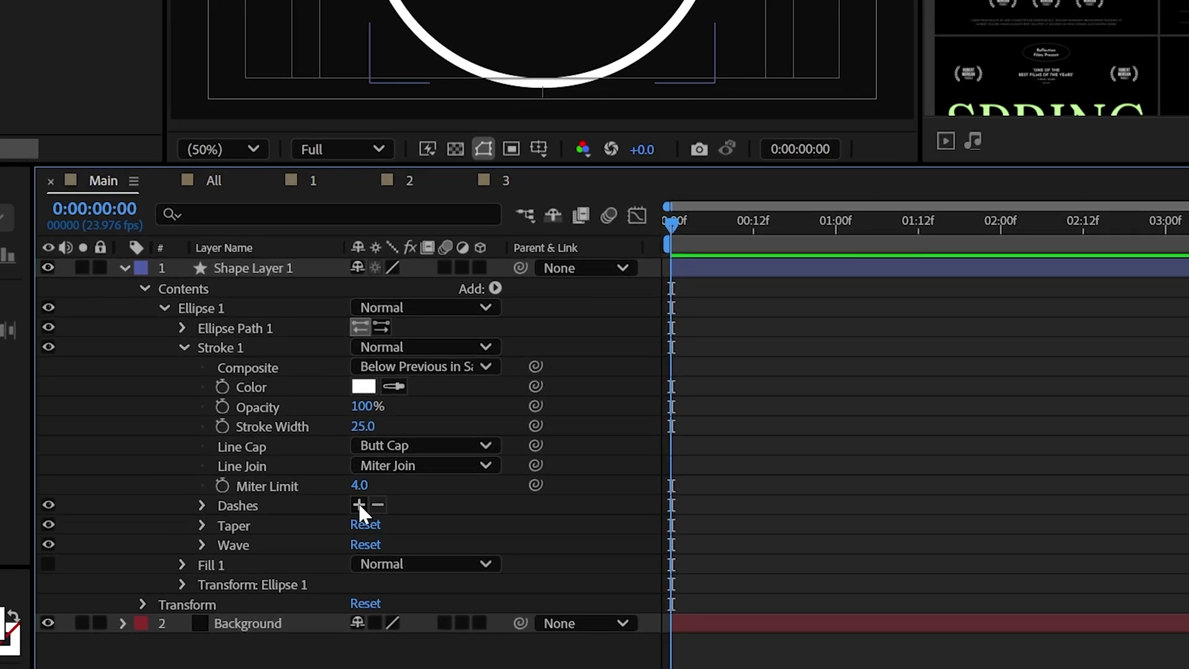
click(359, 505)
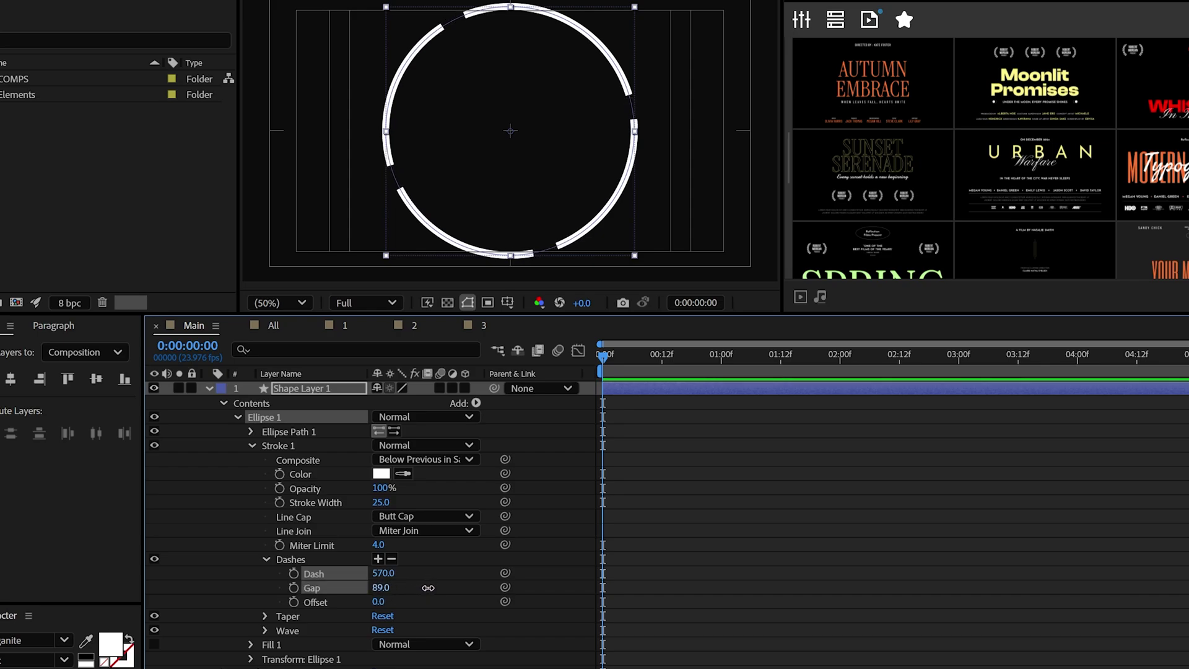
click(428, 587)
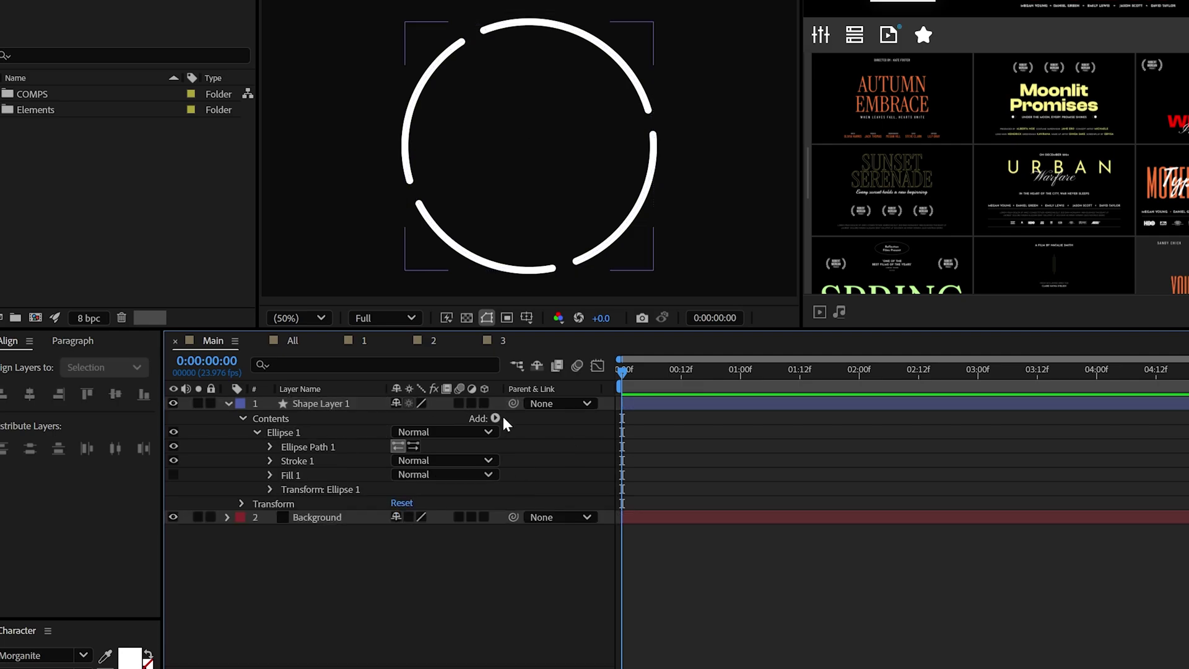
- Add Trim Paths to the circle and animate its End with keyframes at the start and at 0:00:02:01
click(431, 387)
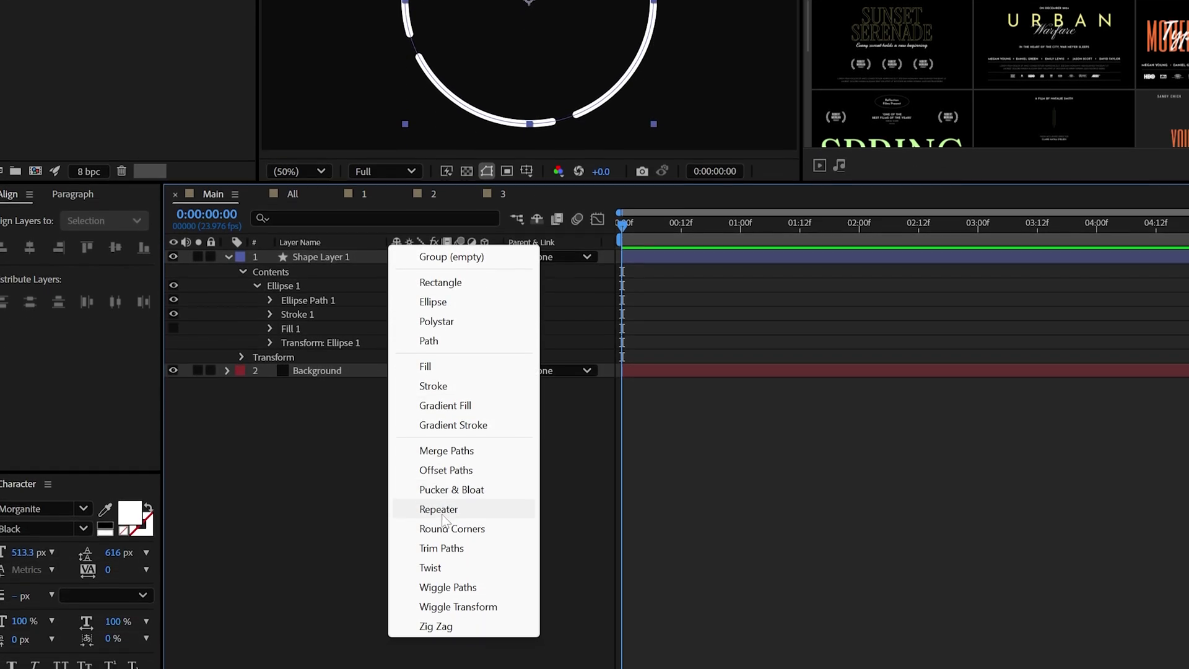
click(438, 518)
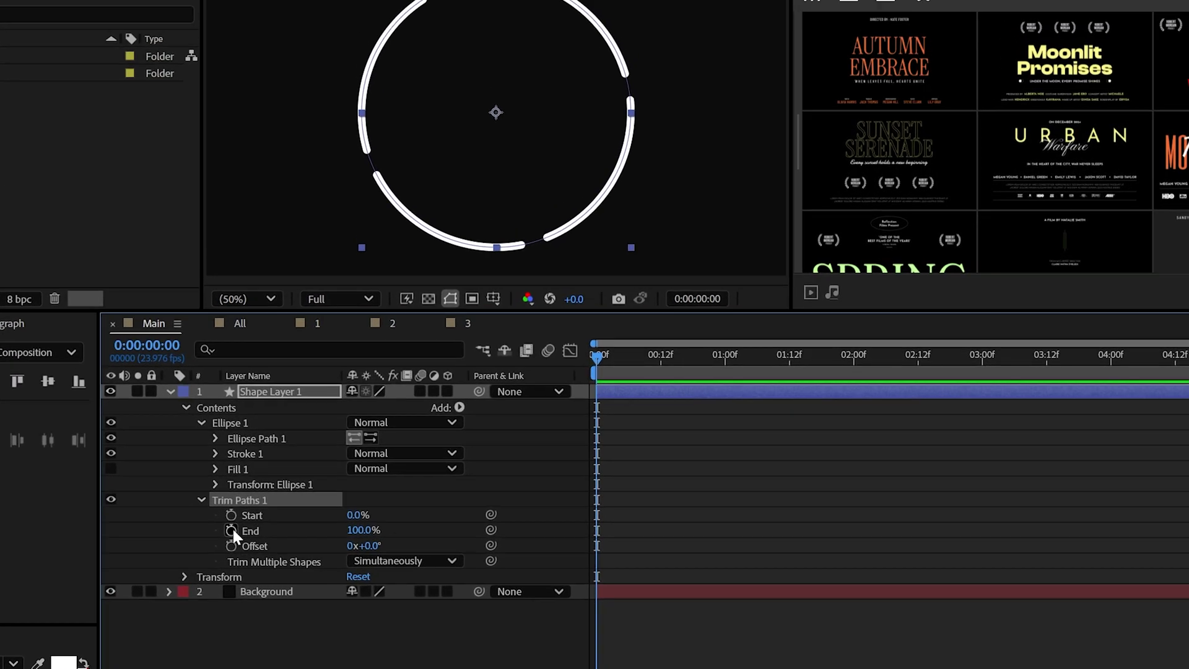
click(231, 531)
drag(596, 531, 722, 533)
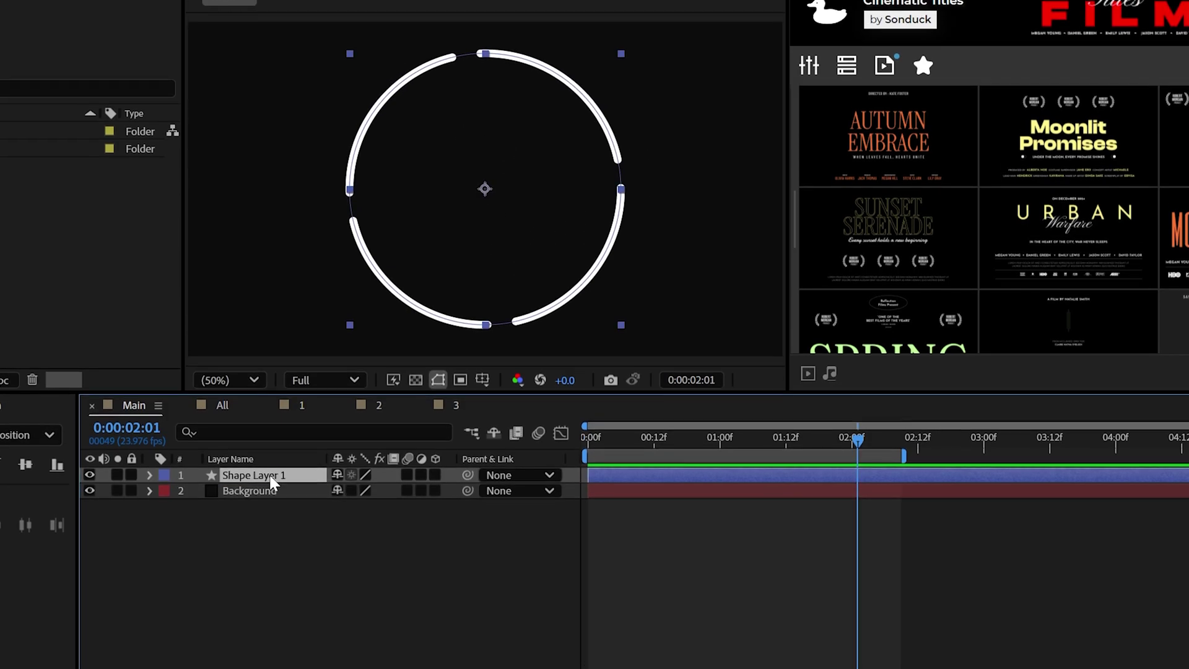
- Rename the shape layer Ring 1 and make it a 3D layer rendered with Advanced 3D
text(Ring )
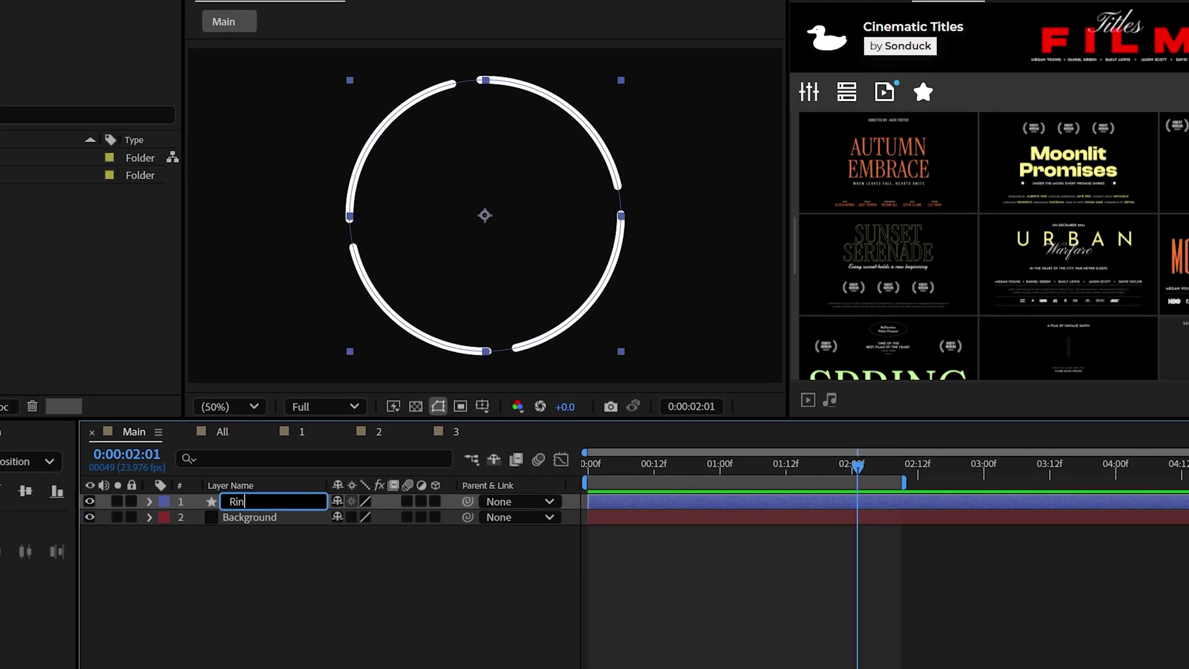
text(1)
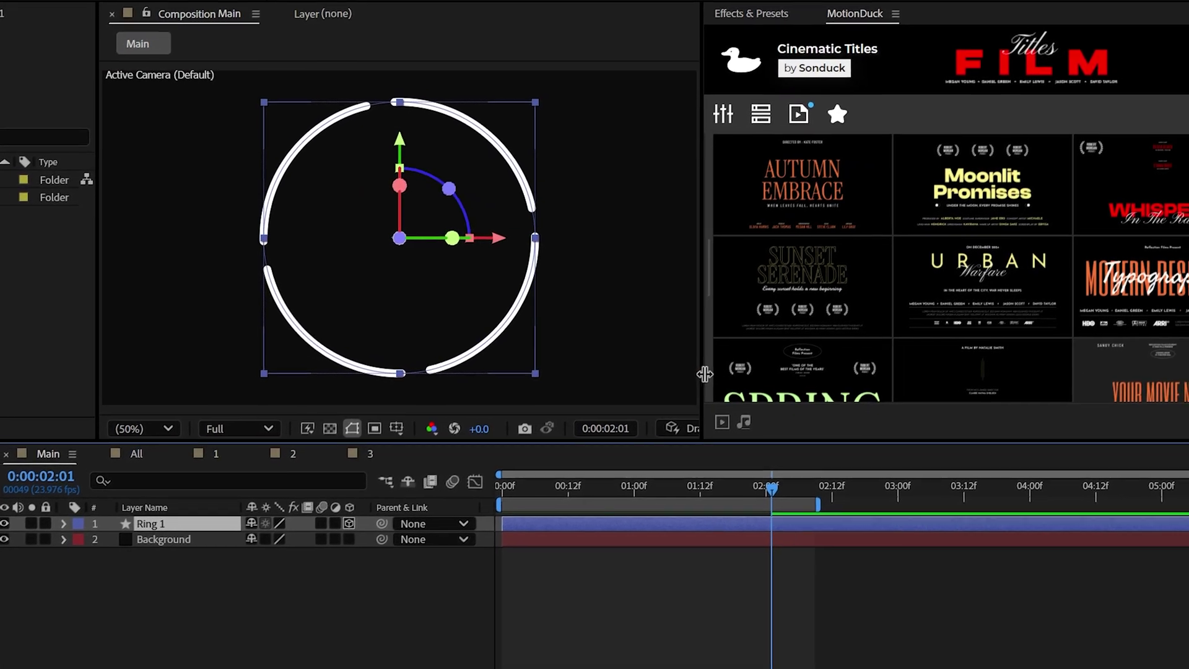
drag(788, 395, 1096, 390)
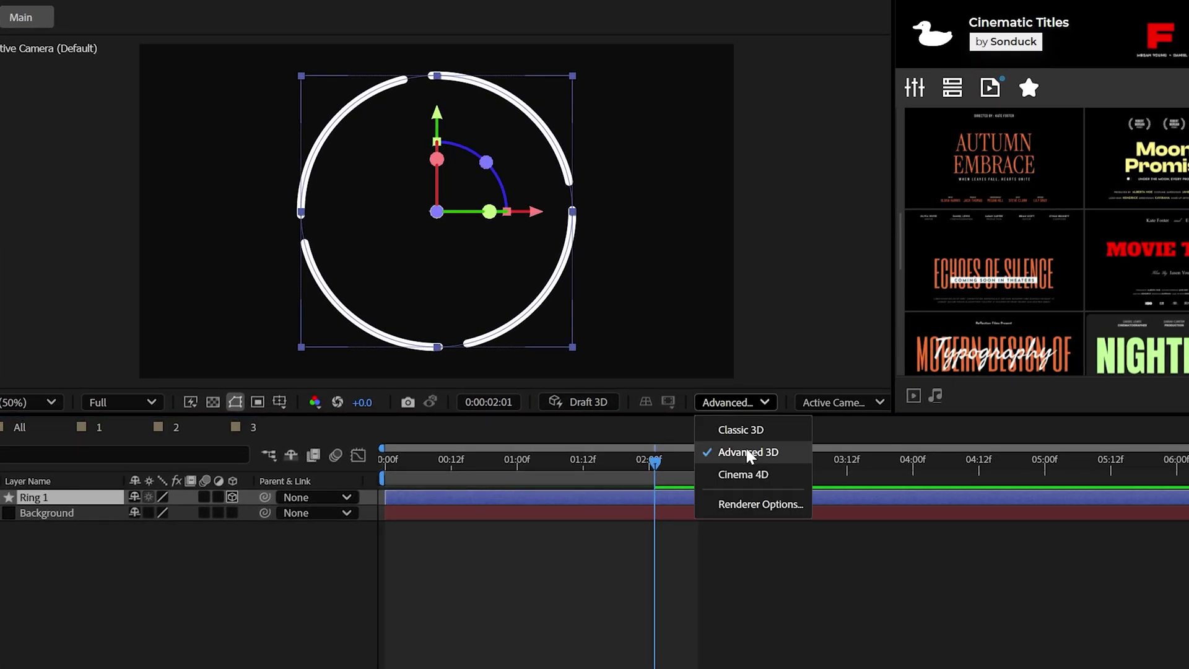
click(774, 451)
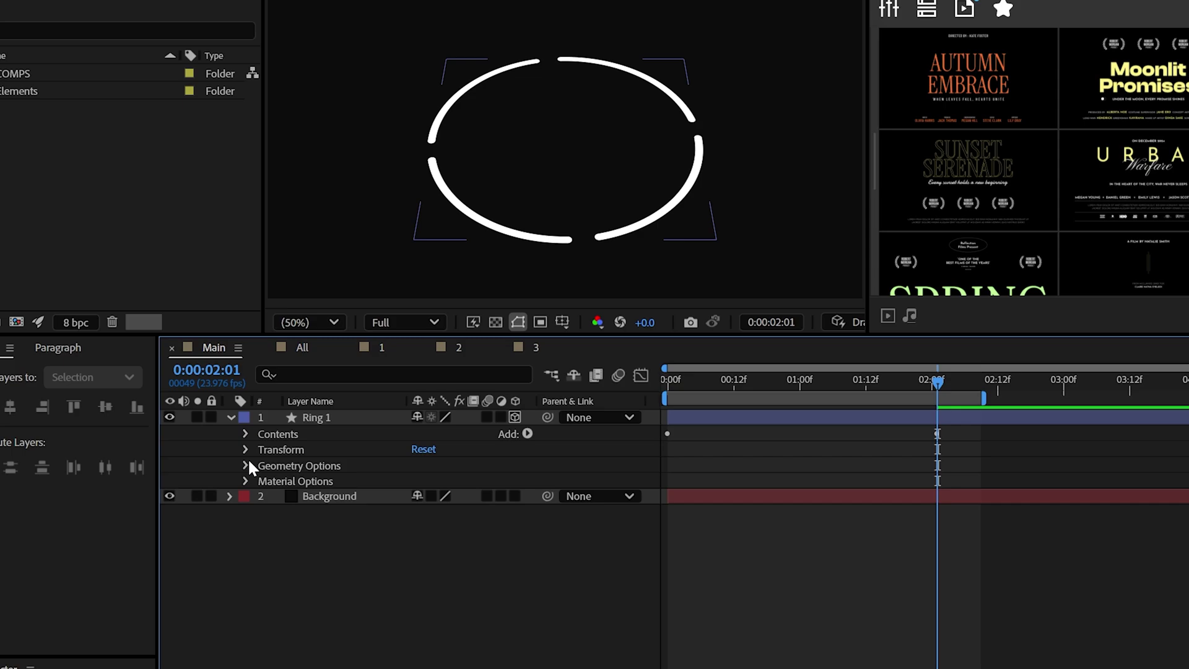
- Extrude Ring 1 to a depth of 71 and give it a Convex bevel with a depth of 6
click(246, 465)
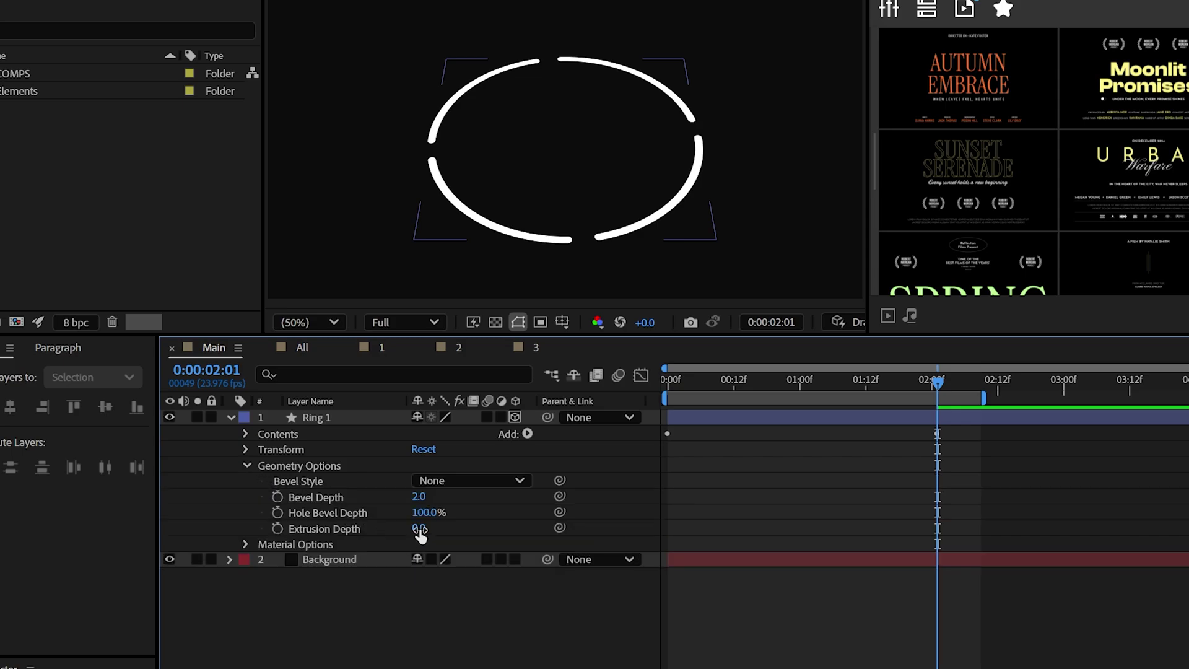
drag(420, 531, 471, 531)
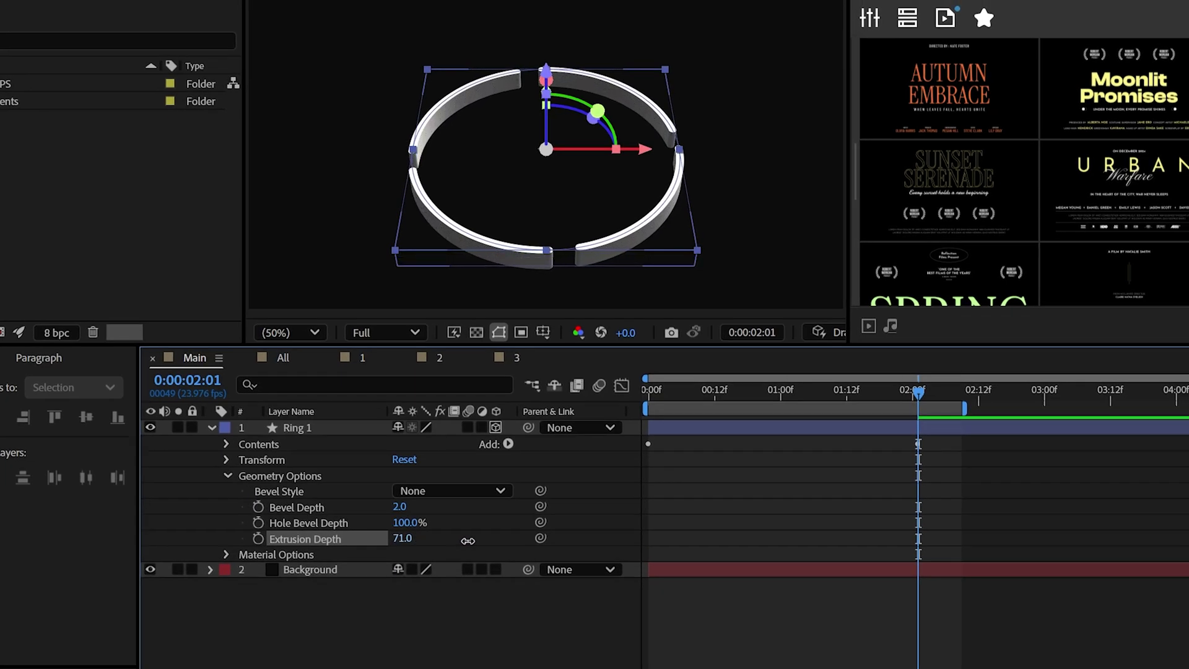
click(453, 129)
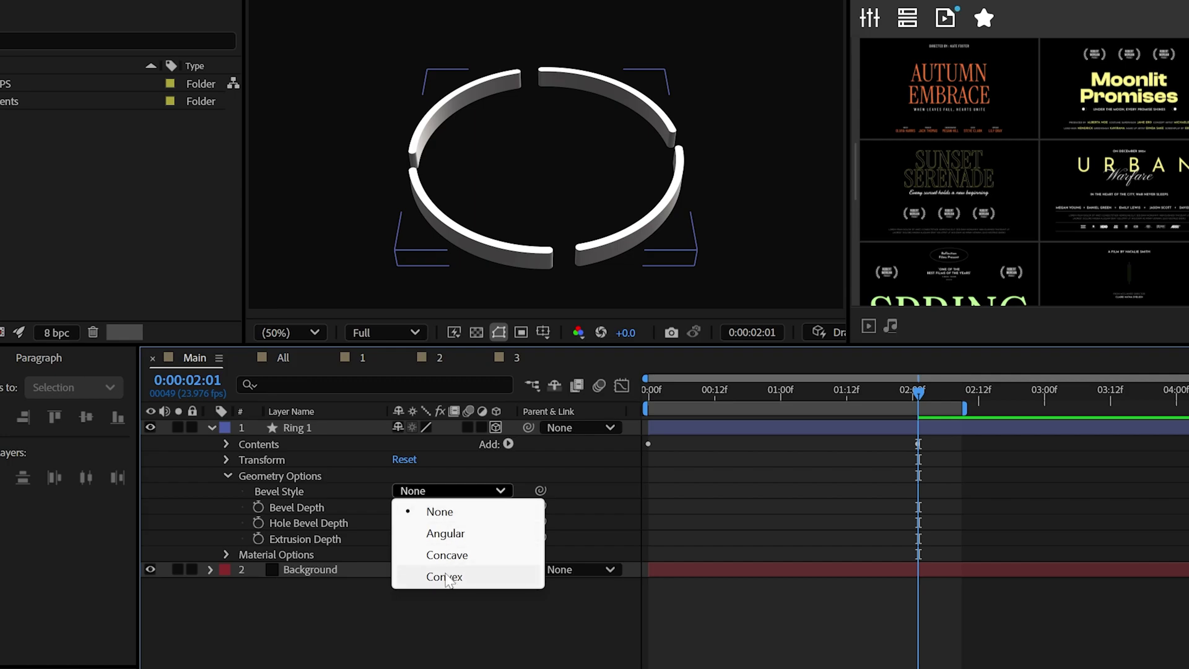
click(444, 576)
text(6)
click(521, 370)
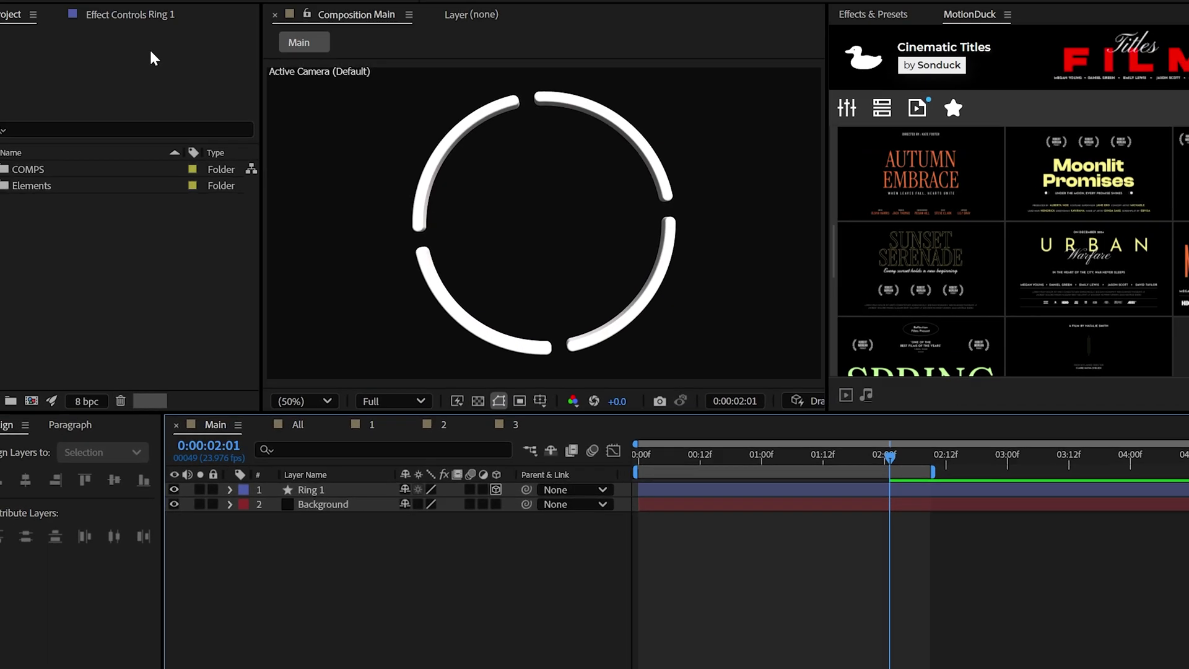
- Add a new camera layer to the Main composition
click(141, 8)
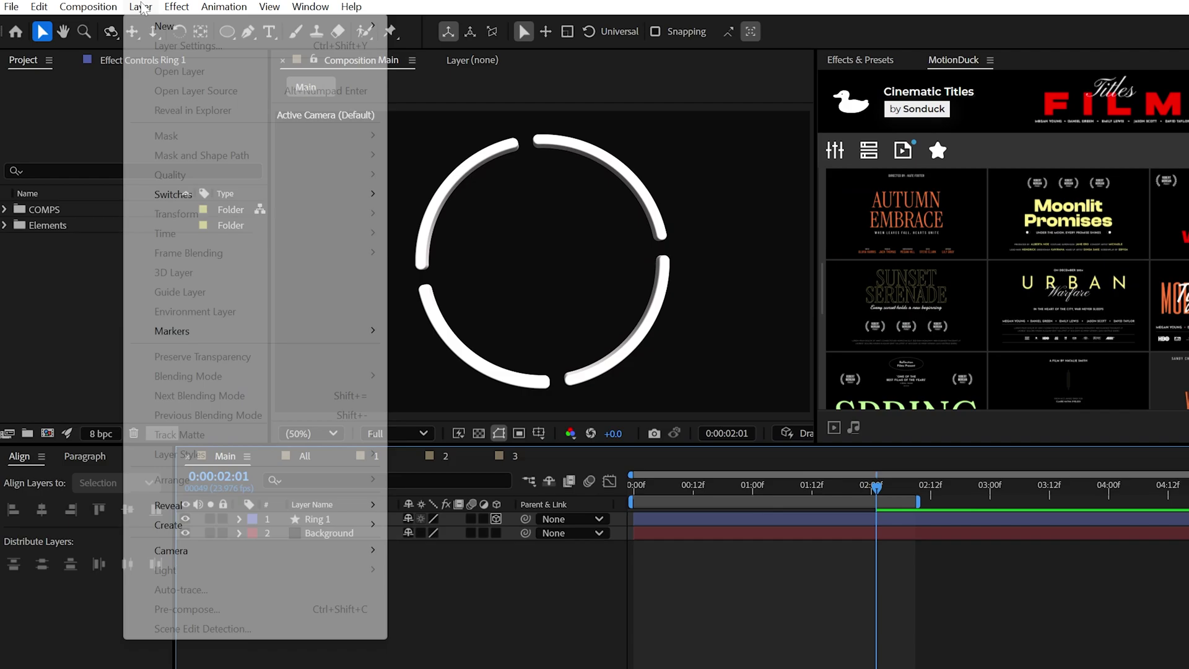
mouse_move(372, 26)
click(482, 97)
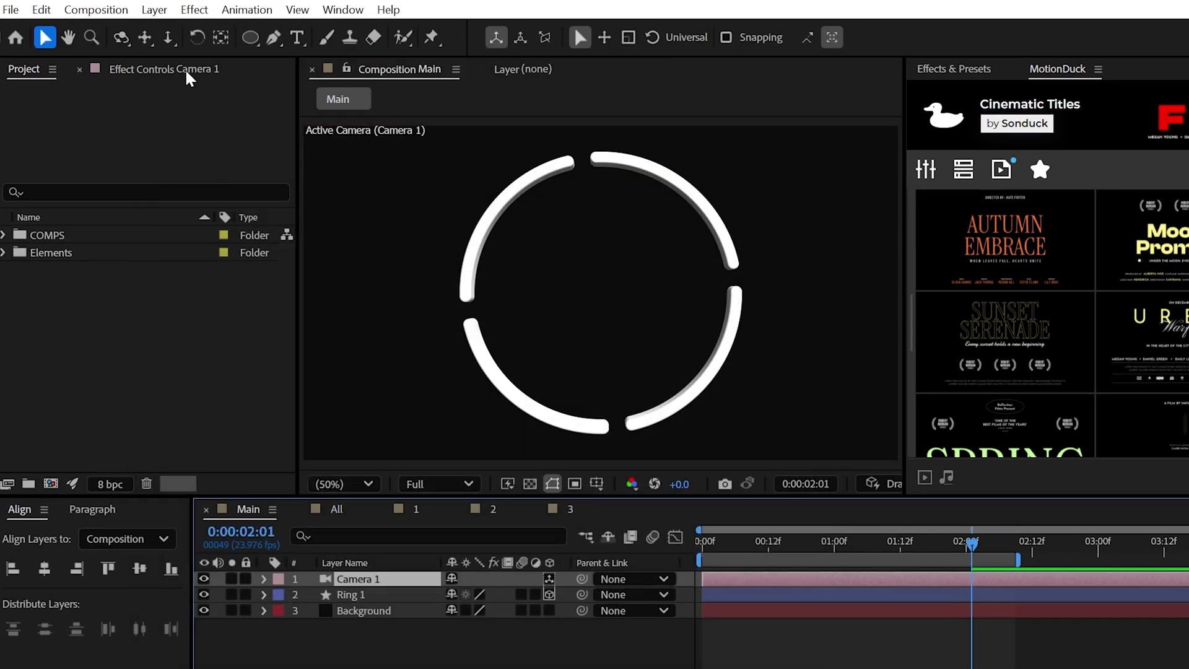
- Orbit the camera vertically and pan it slightly so the ring is seen at a tilted angle
click(122, 38)
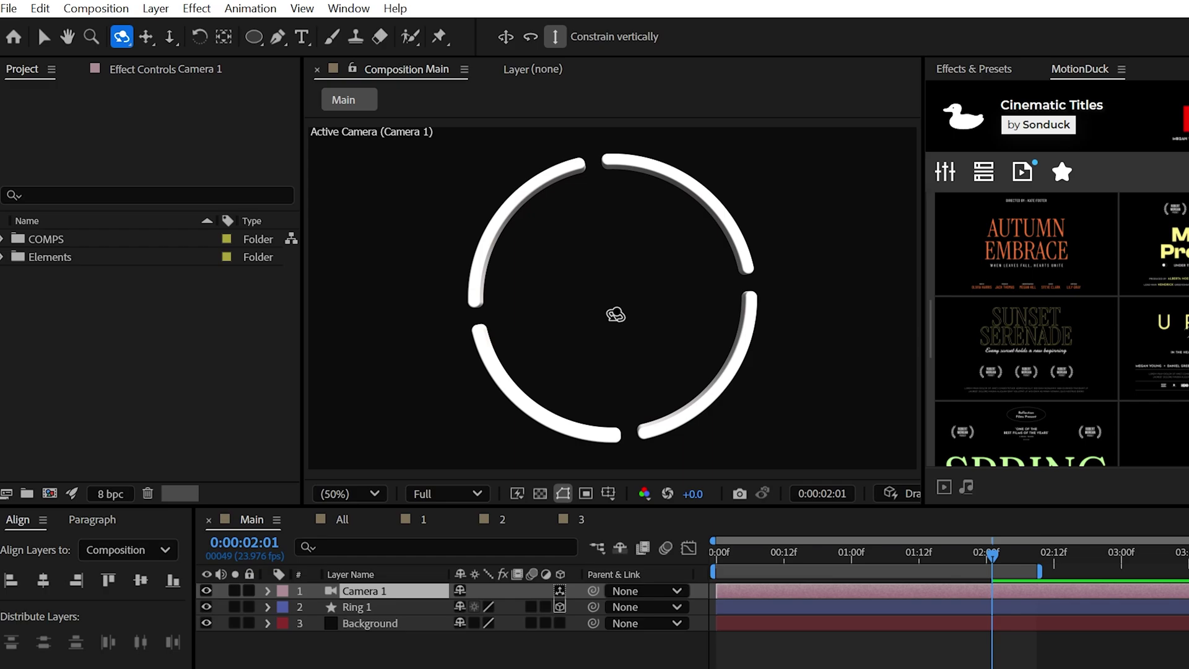
drag(629, 326, 635, 244)
key(2)
drag(581, 307, 578, 288)
key(3)
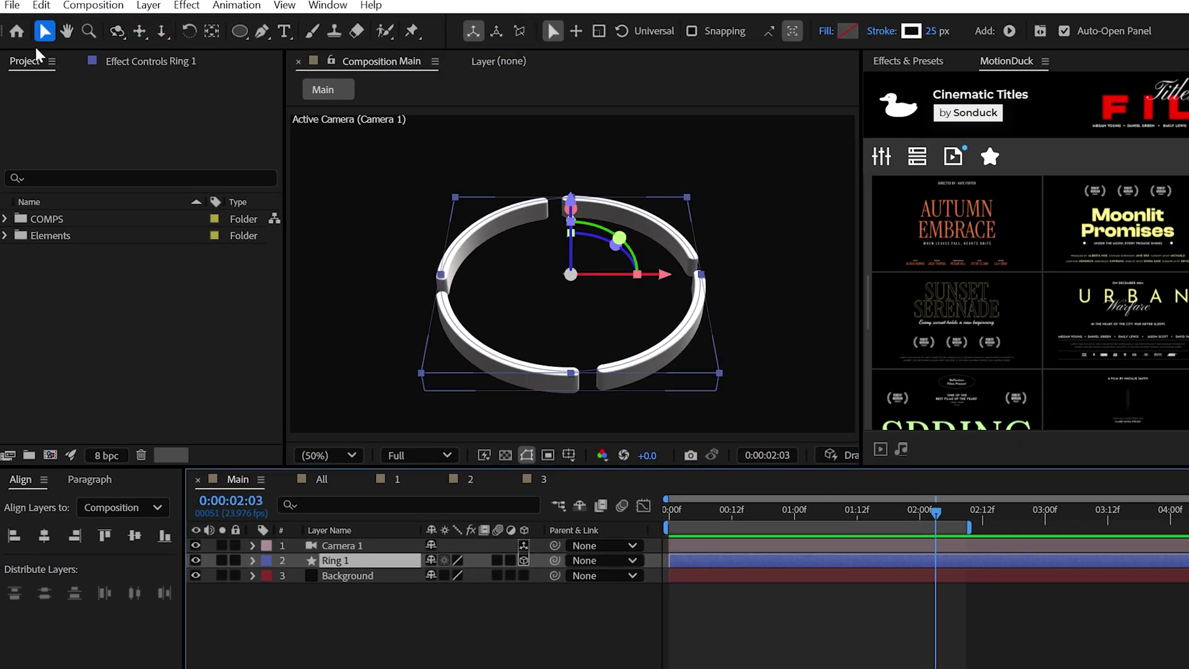
- Duplicate Ring 1 and reduce the copy's ellipse path size to 779.7
click(41, 5)
click(81, 265)
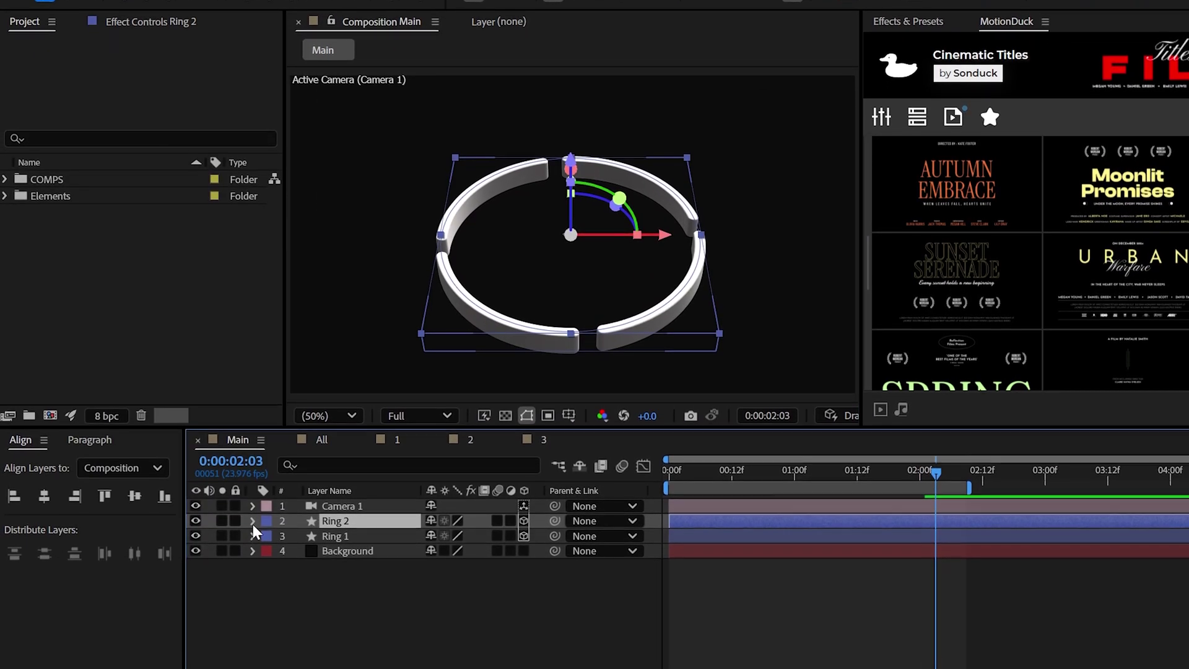
click(253, 559)
click(270, 575)
click(282, 503)
click(296, 517)
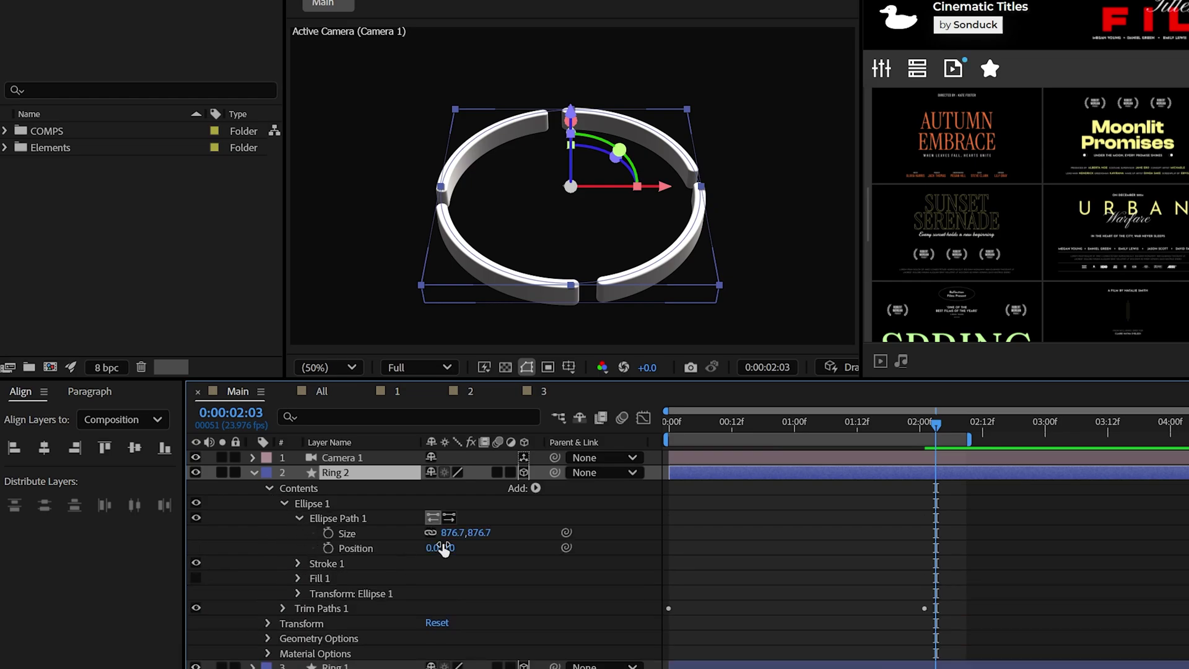
drag(443, 536, 385, 538)
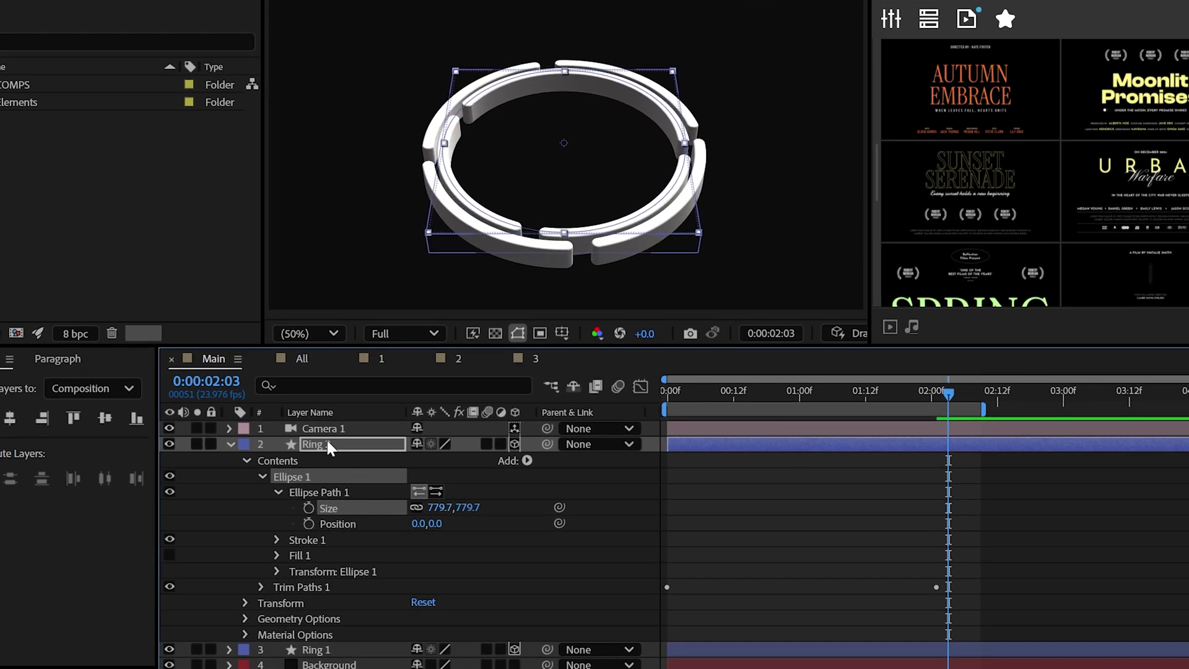
- Duplicate Ring 2 and reduce the copy's ellipse path size to about 709
key(ctrl+d)
click(246, 460)
click(263, 476)
click(279, 491)
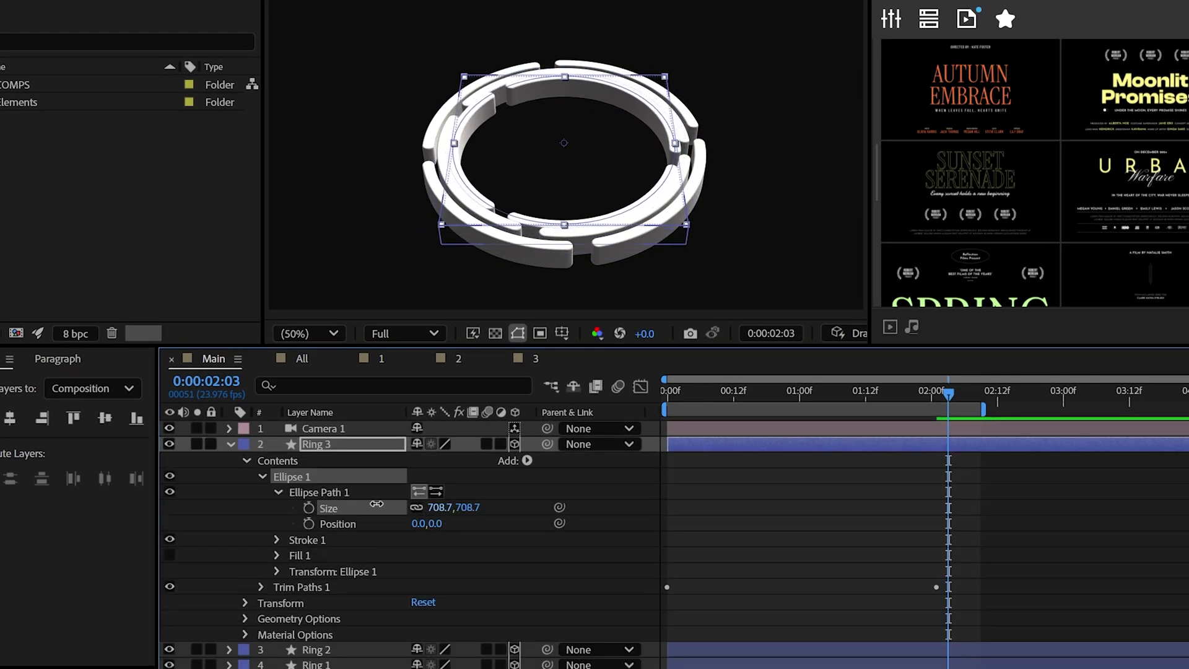
- Duplicate Ring 3 and shrink the copy's ellipse path to form a smaller innermost ring
click(230, 444)
key(ctrl+d)
click(231, 444)
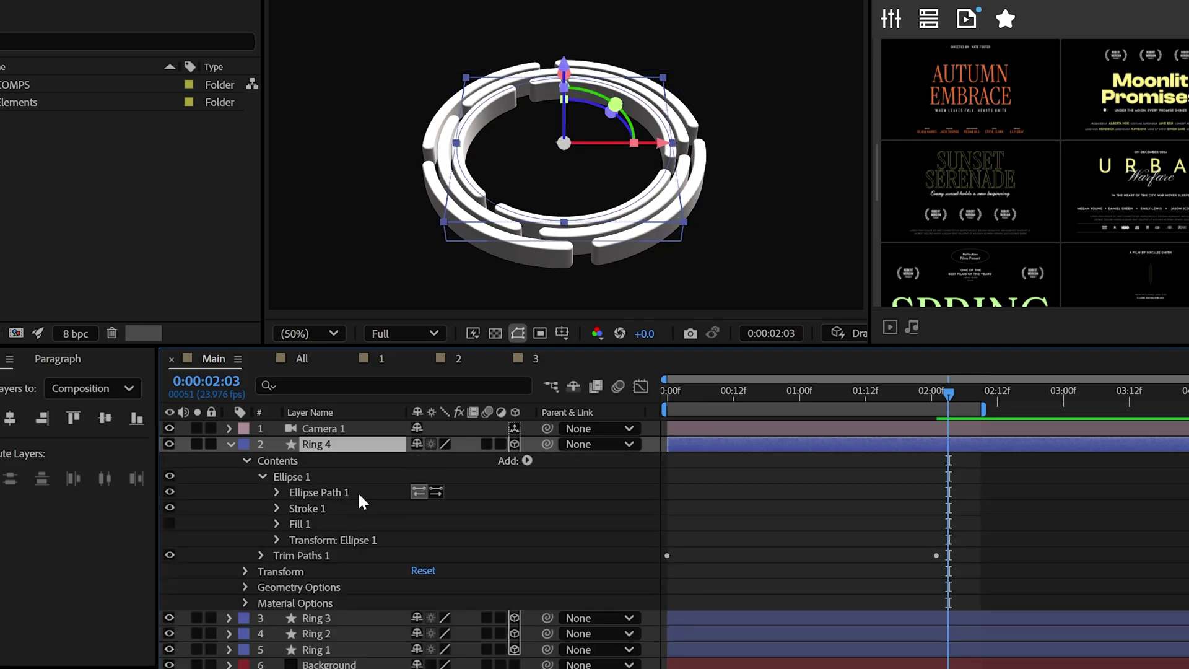
drag(441, 507, 396, 505)
- Adjust the dash settings of Ring 4's stroke to vary its segments
click(279, 492)
click(276, 507)
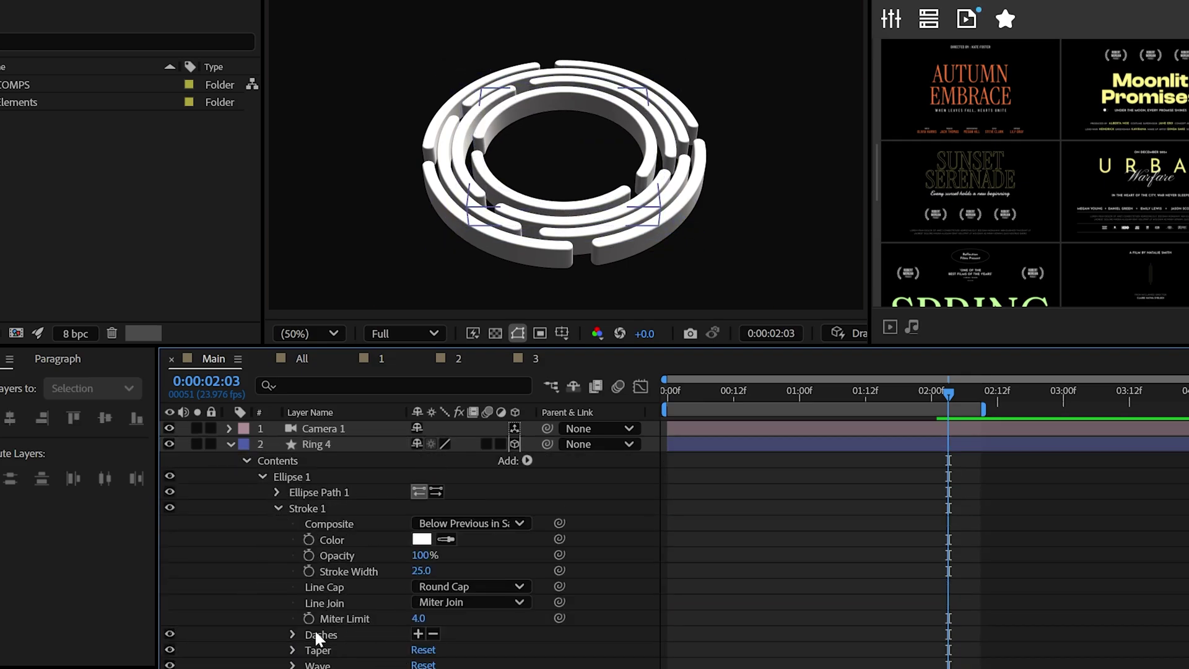
click(293, 634)
click(364, 648)
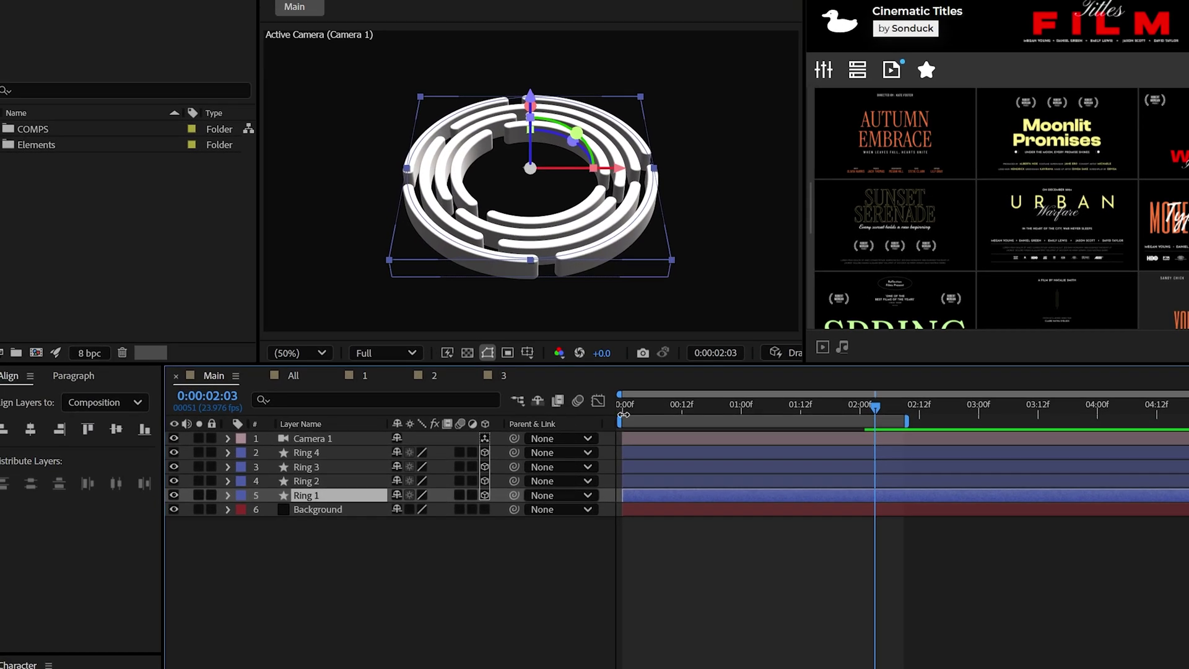
- Give Ring 1's Z Rotation the expression time*20
key(r)
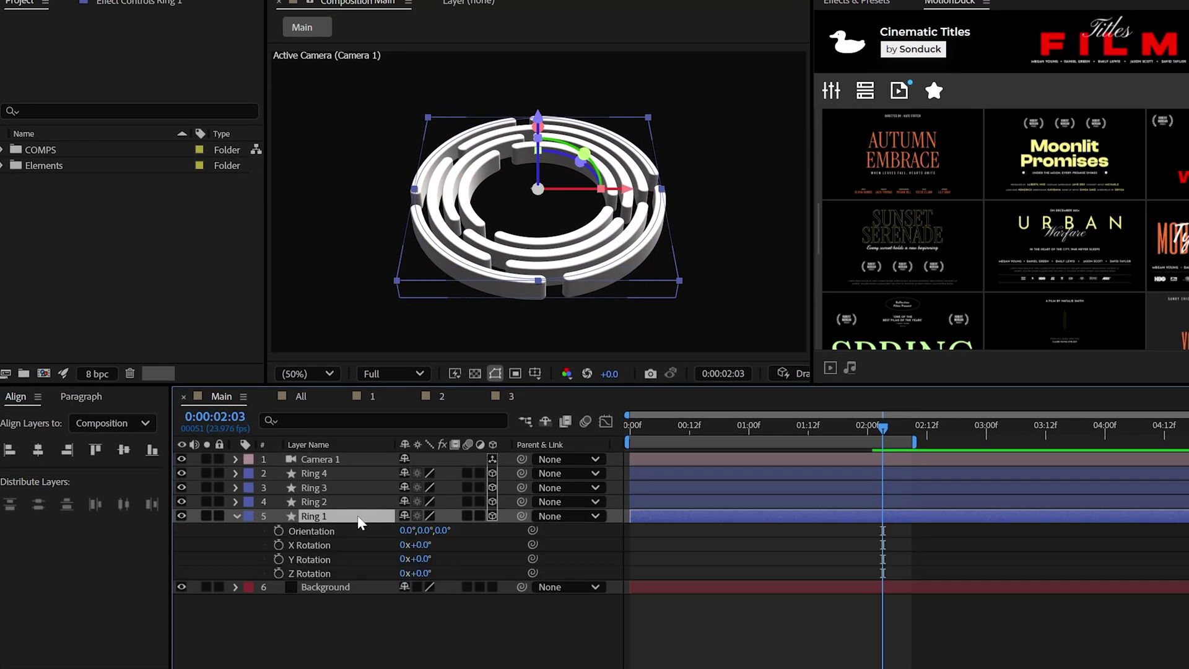
alt+click(276, 573)
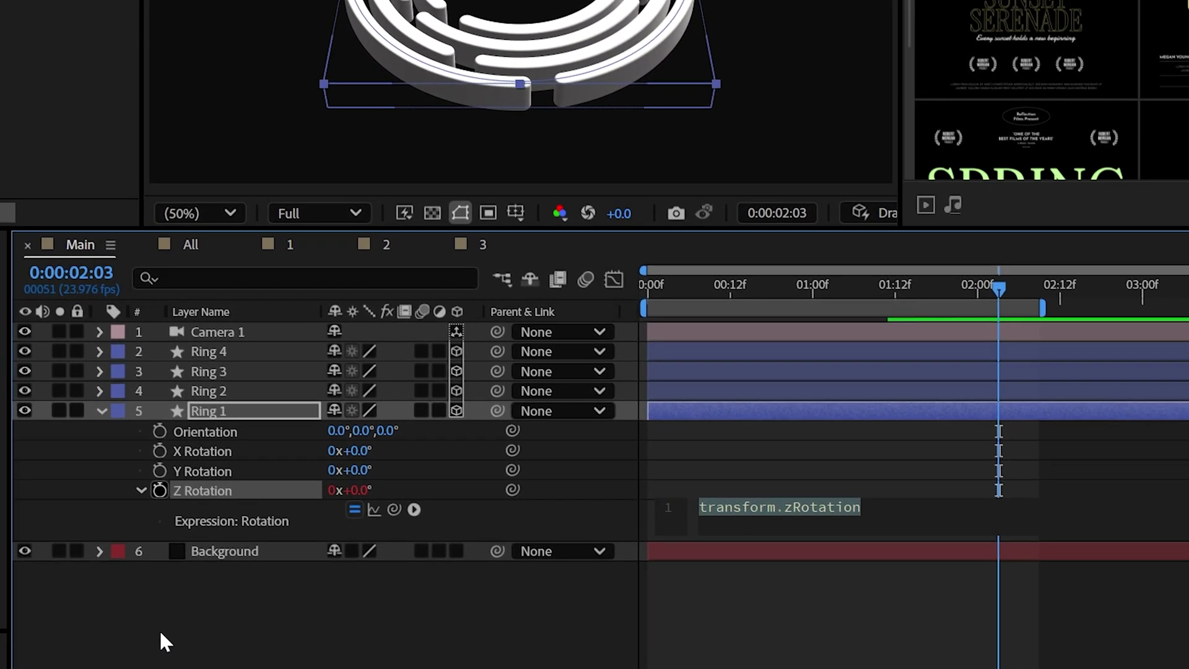
text(time*20)
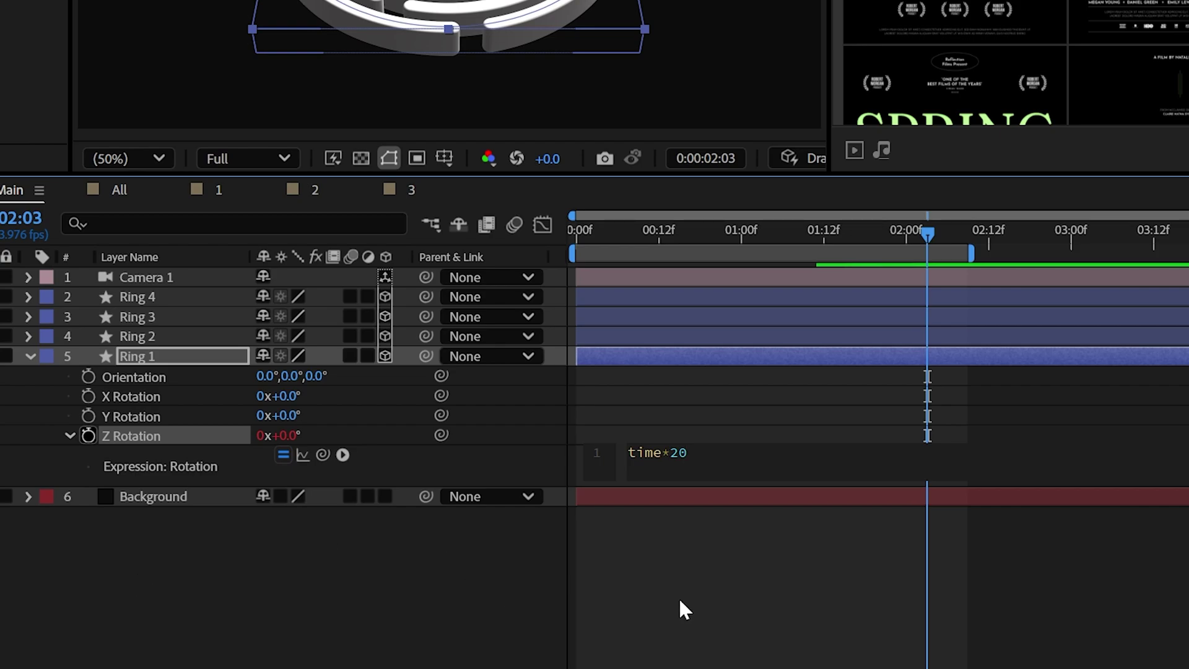
click(684, 610)
- Copy Ring 1's Z Rotation expression to the Z Rotation of Ring 2, Ring 3 and Ring 4
key(ctrl+c)
click(138, 338)
shift+click(139, 298)
key(r)
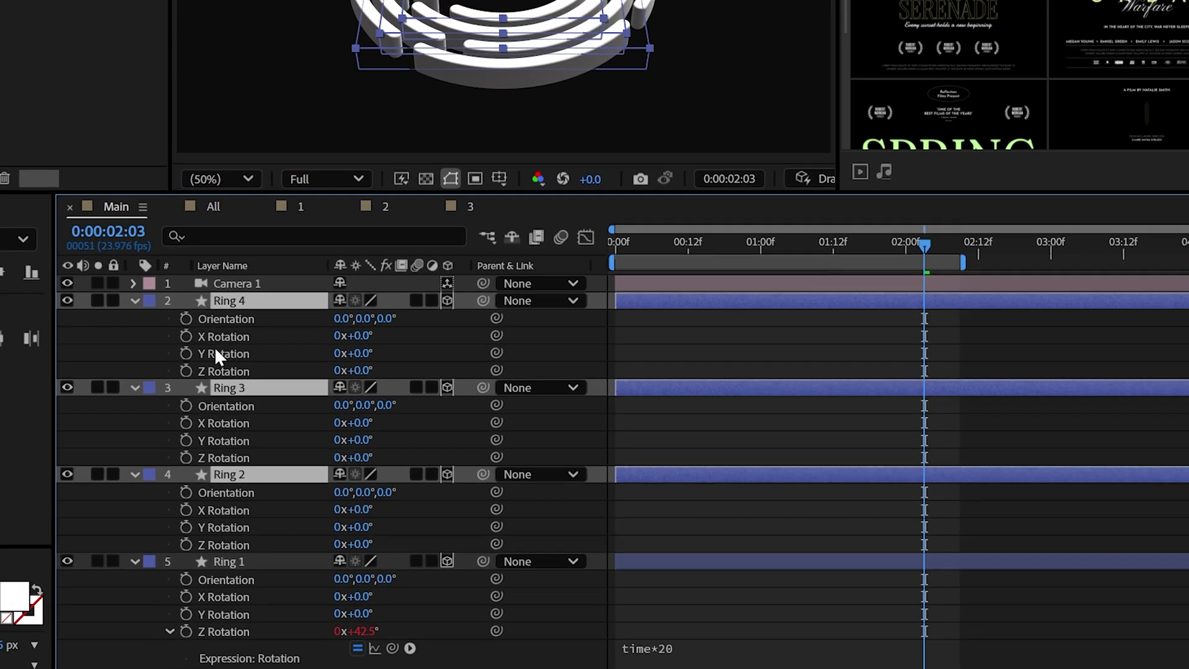
click(280, 525)
key(ctrl+v)
click(286, 446)
key(ctrl+v)
click(282, 368)
key(ctrl+v)
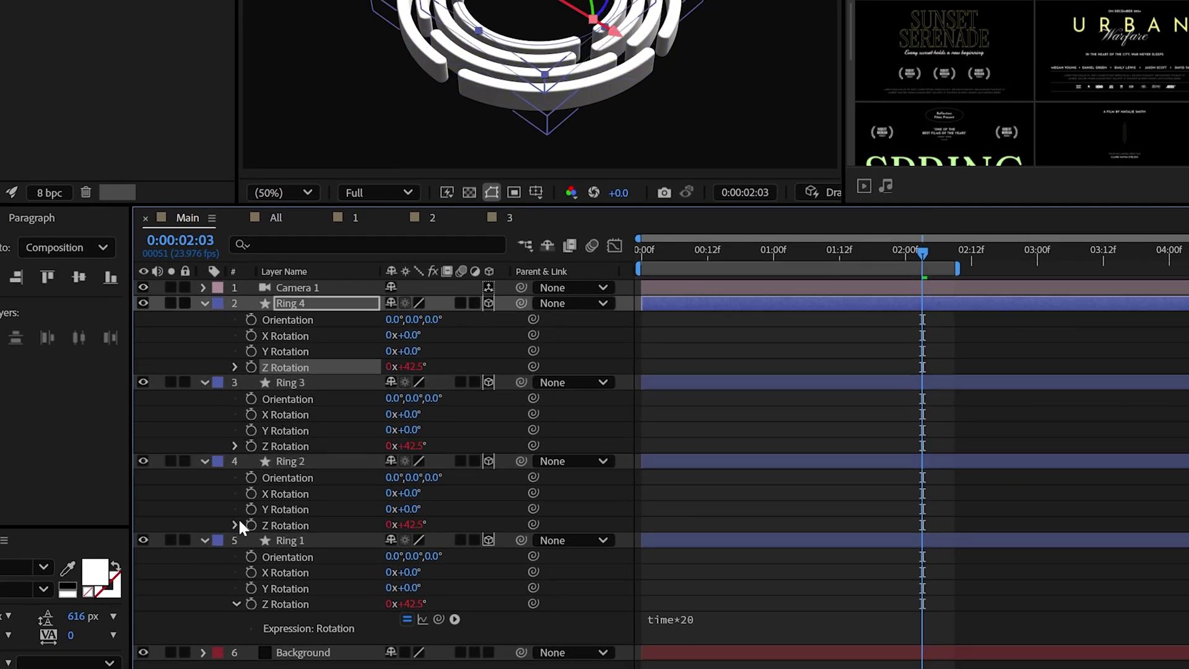
- Reverse the Z Rotation of Ring 2 and Ring 4, changing Ring 2's expression to time*-20
click(236, 524)
click(706, 539)
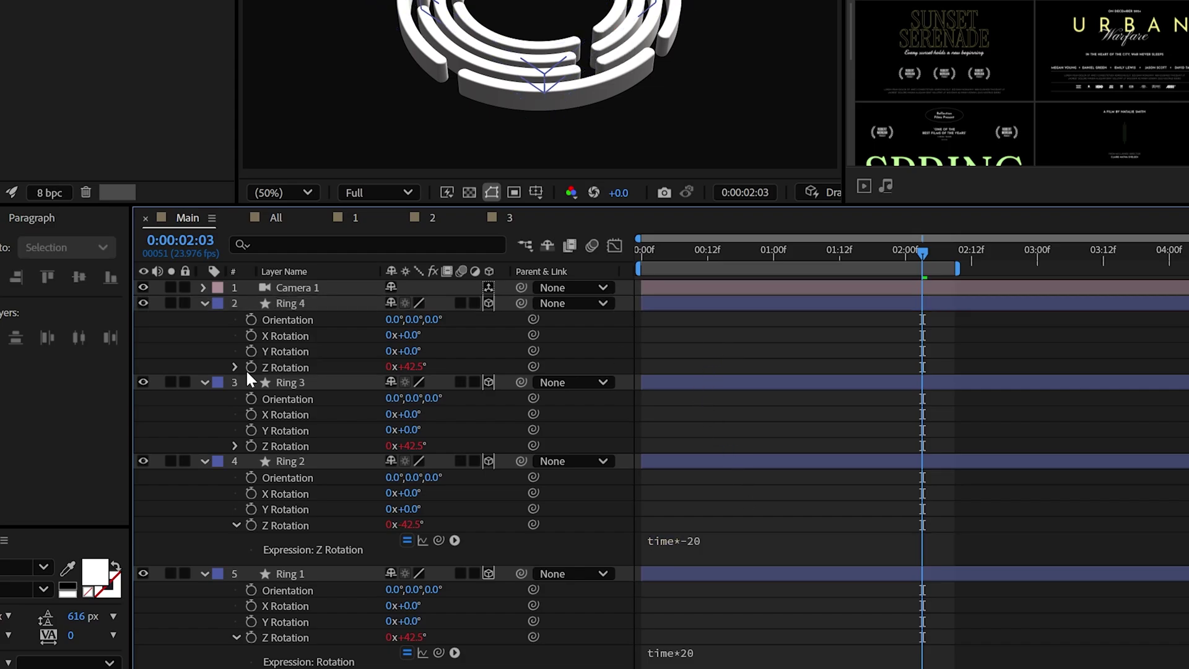
click(236, 367)
click(702, 381)
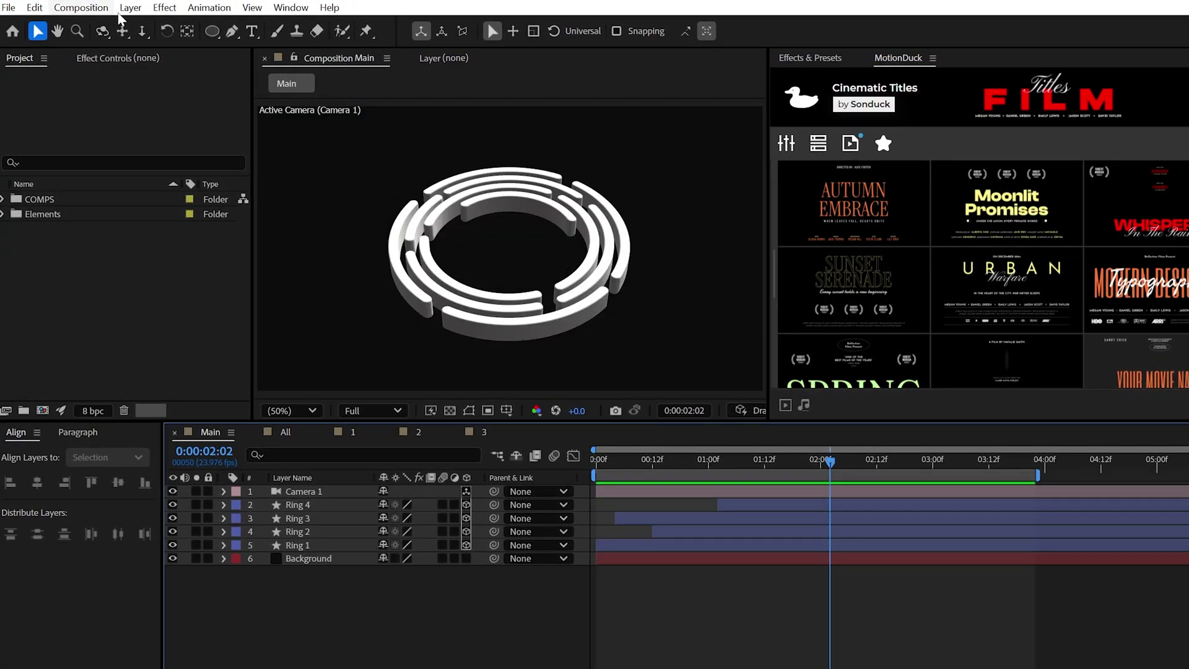
- Add an Environment light with 100% intensity, Casts Shadows enabled and 100% shadow darkness
click(131, 6)
mouse_move(159, 22)
click(403, 58)
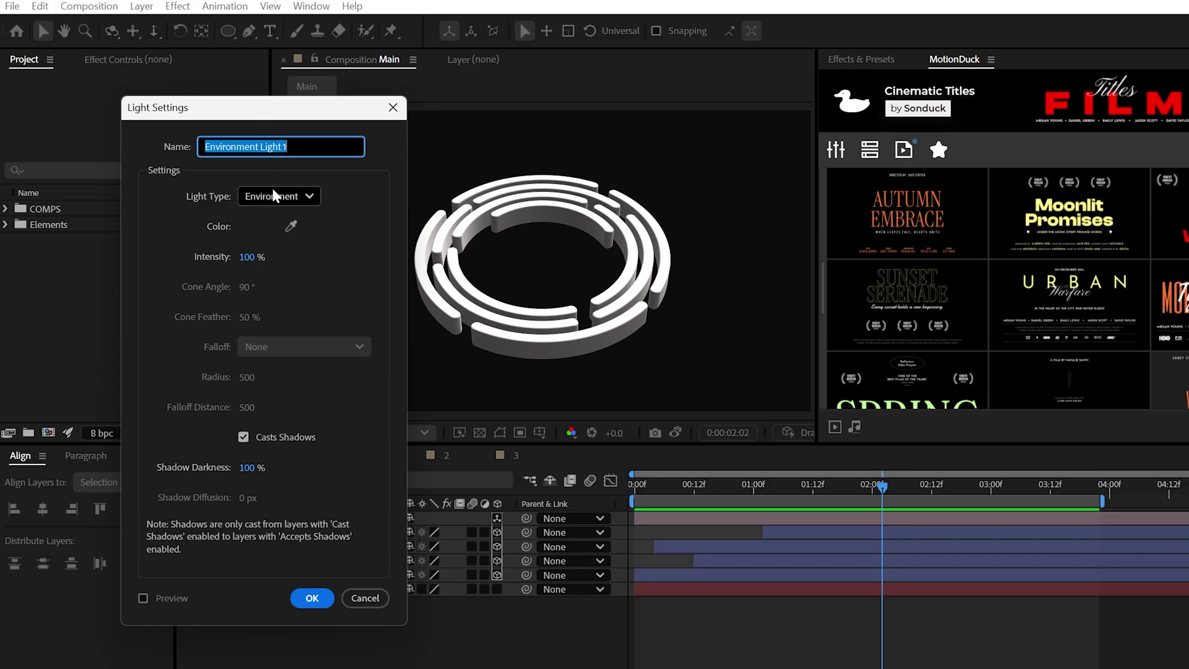
click(312, 600)
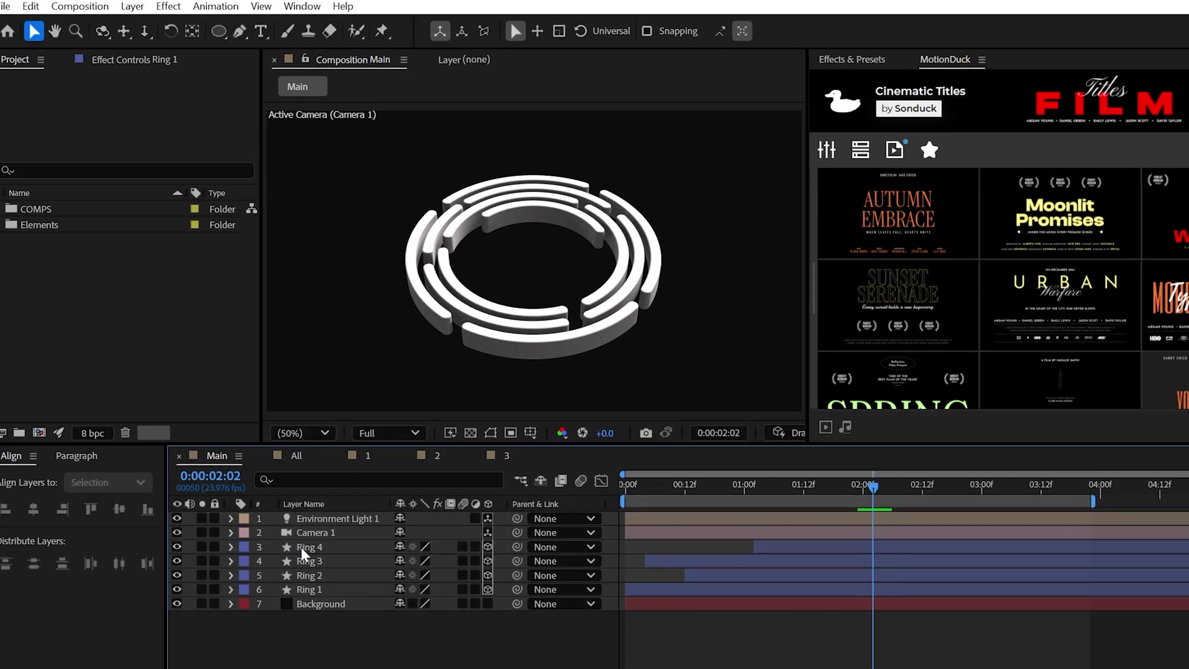
- Set the stroke color of all four ring layers to light gray E5E5E5
click(311, 547)
shift+click(311, 590)
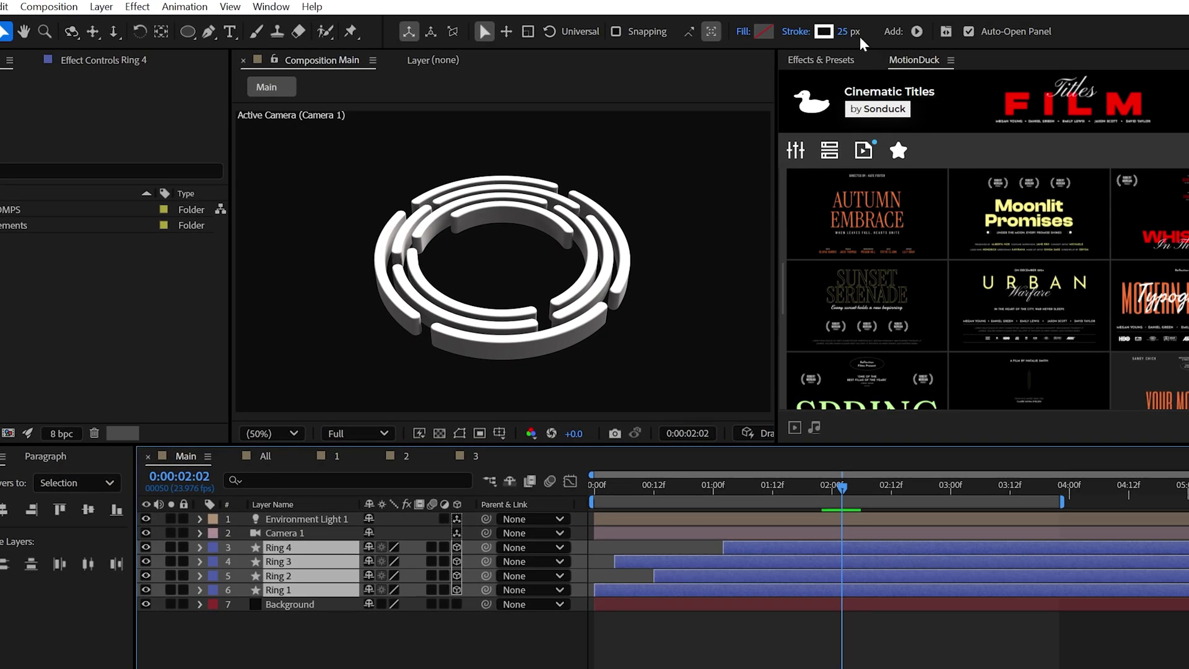
click(823, 31)
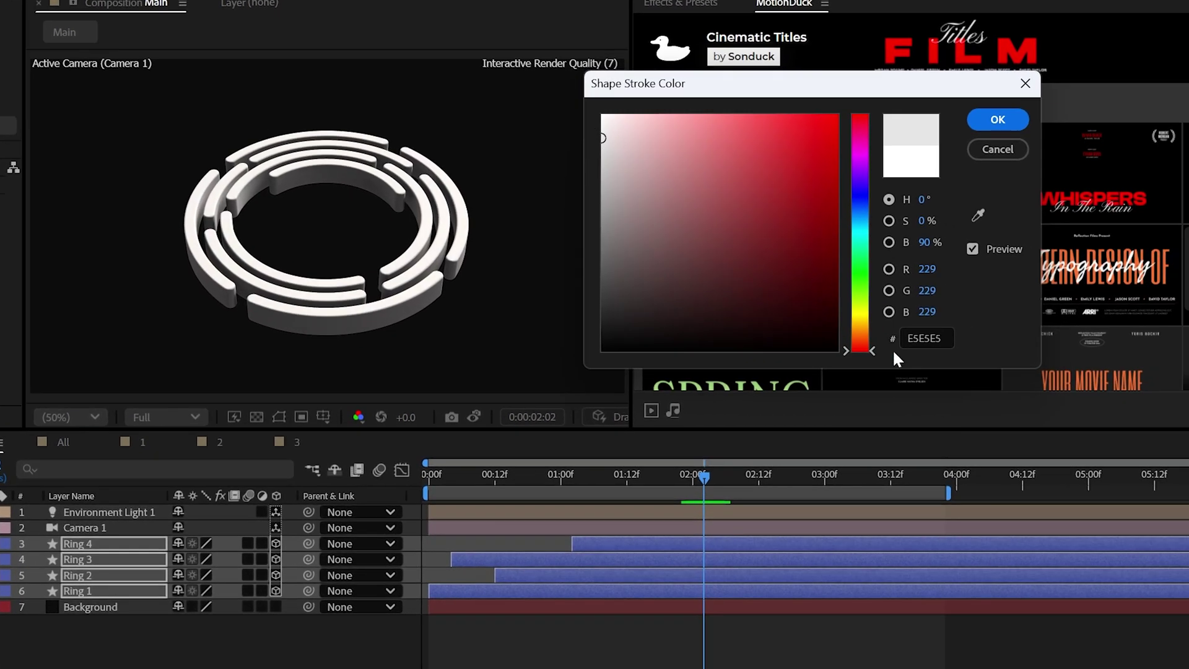
click(996, 119)
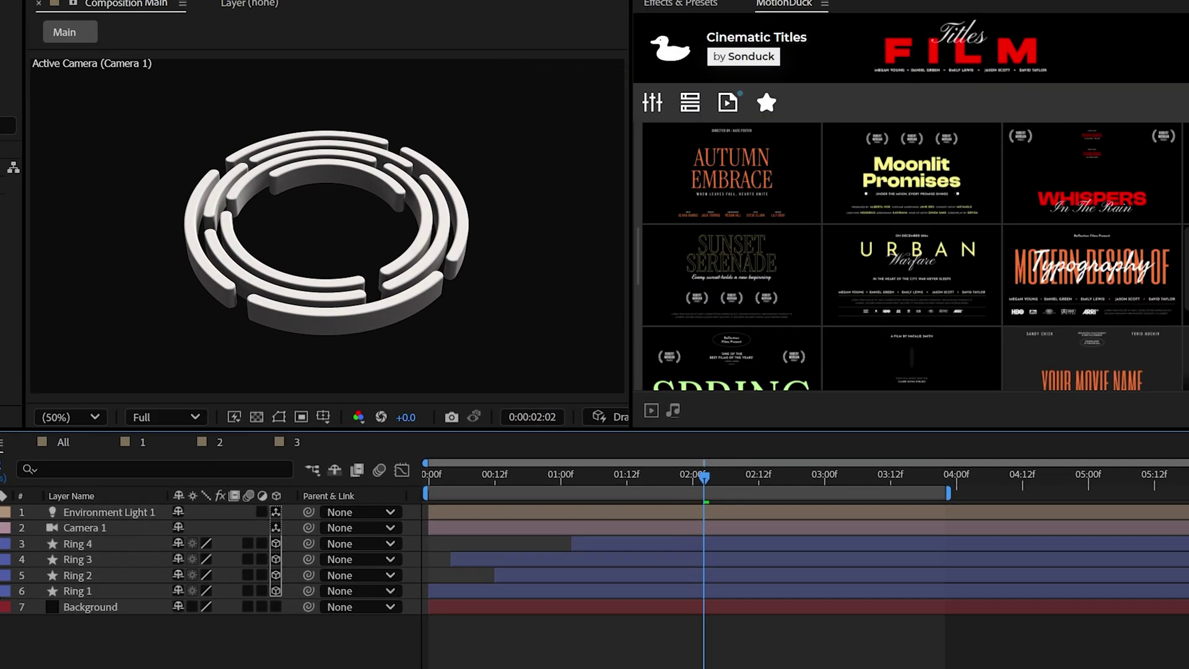
- Set the Specular Shininess in Ring 1's Material Options to 15%
click(235, 481)
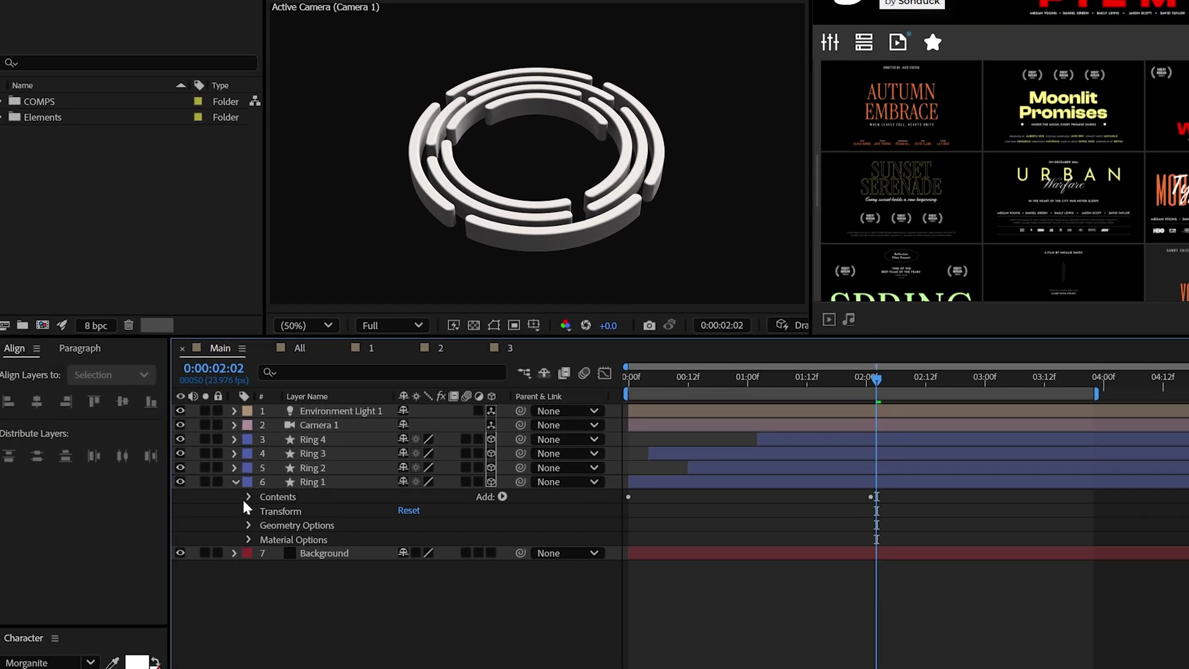
click(247, 540)
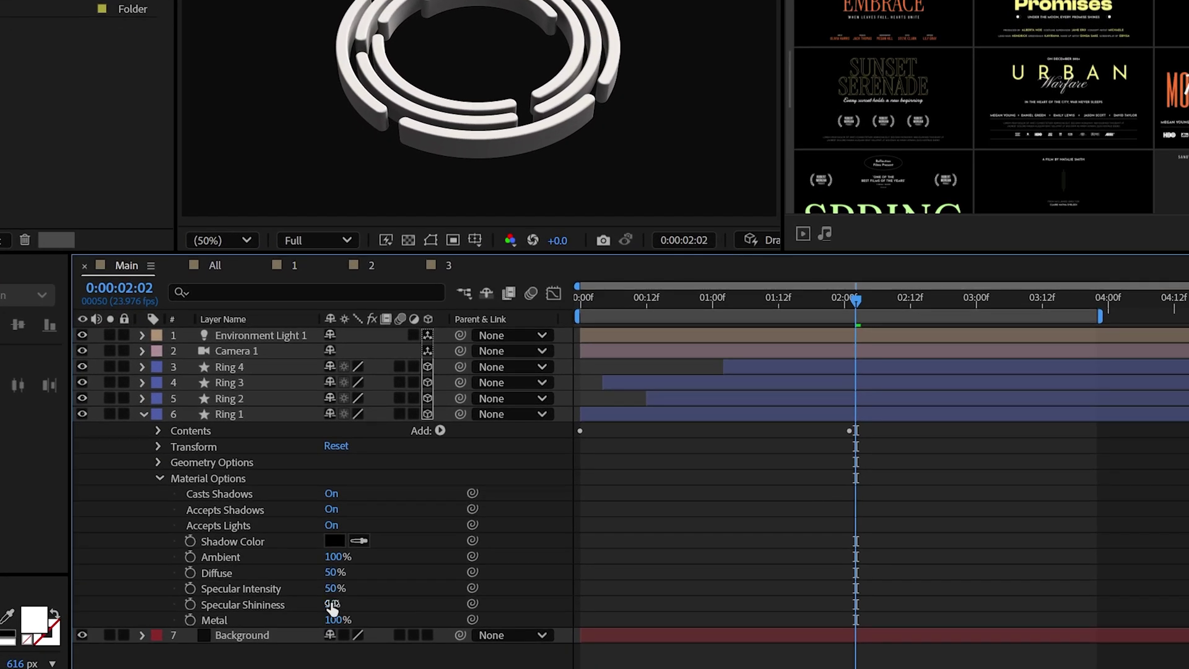
click(330, 604)
text(1)
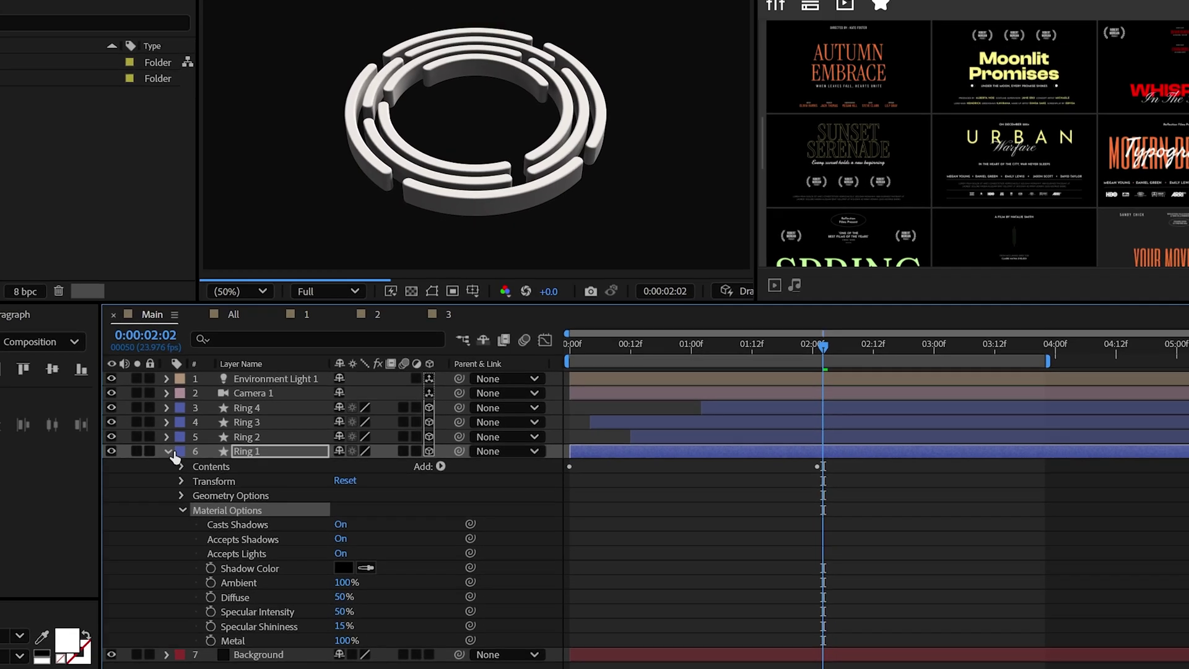
- Apply Ring 1's Material Options to Ring 2, Ring 3 and Ring 4
click(143, 413)
click(228, 398)
shift+click(242, 365)
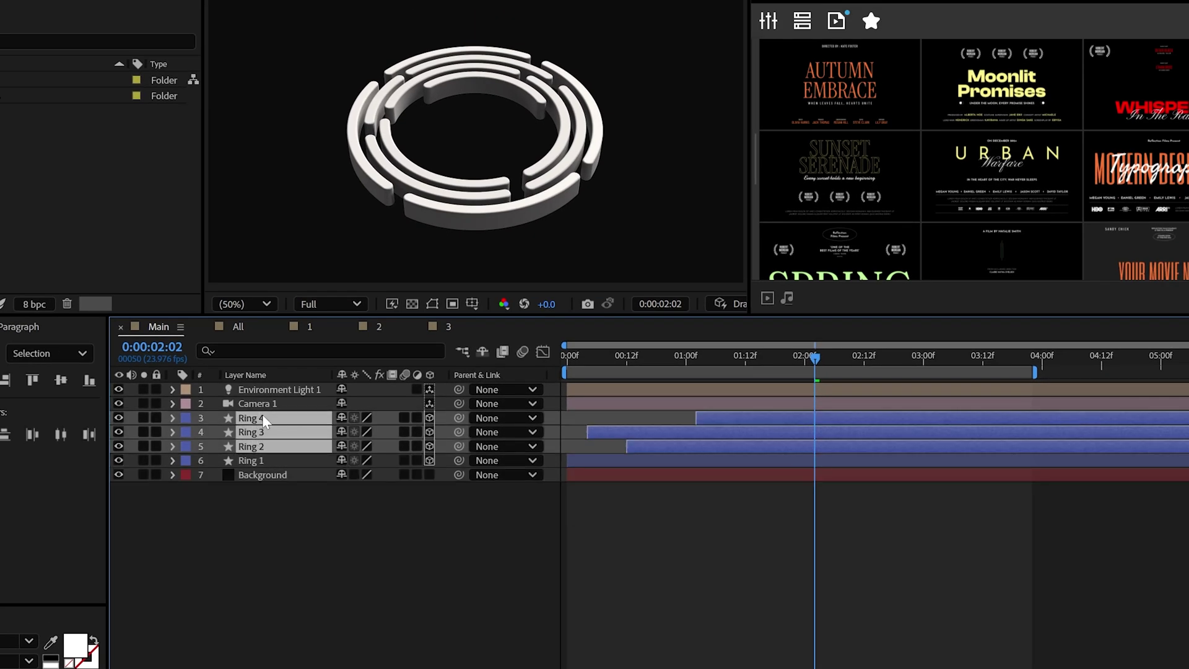
click(298, 530)
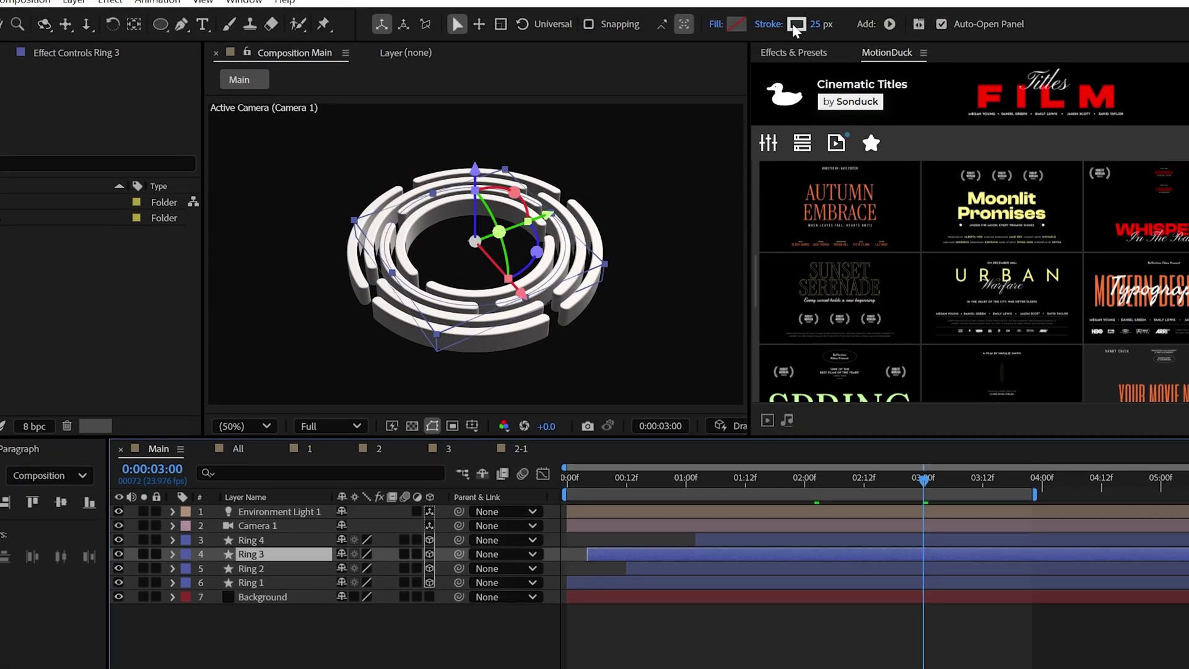
- Change Ring 3's stroke color to near-black 131313
click(796, 4)
drag(906, 446, 717, 296)
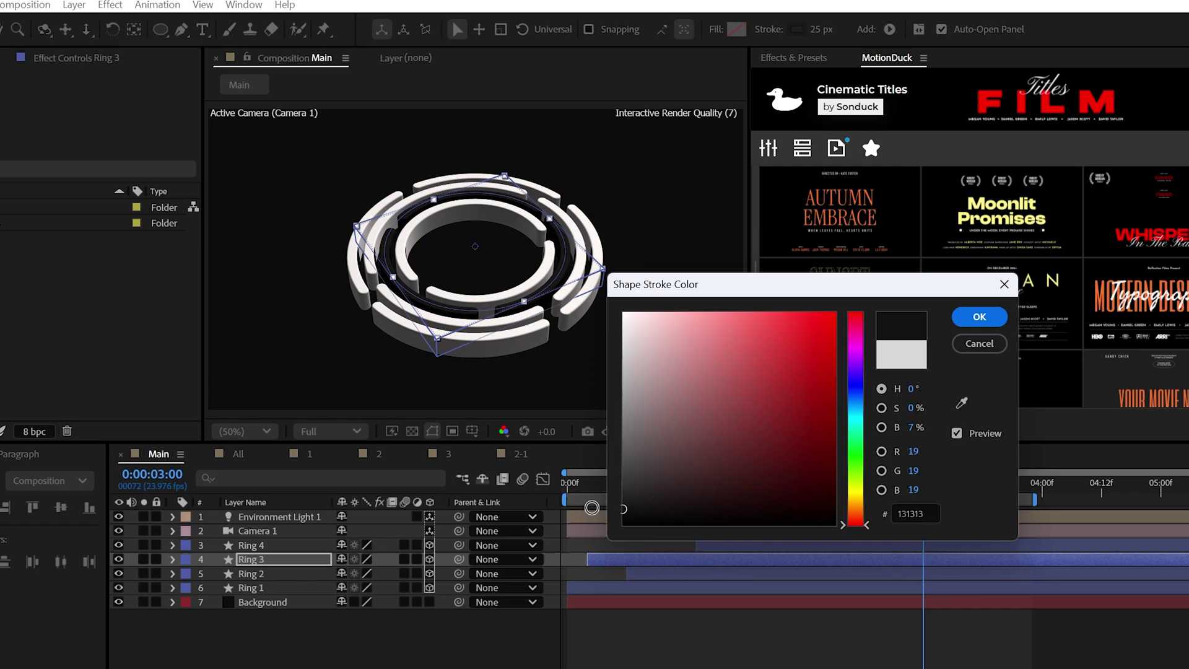
click(976, 317)
click(797, 30)
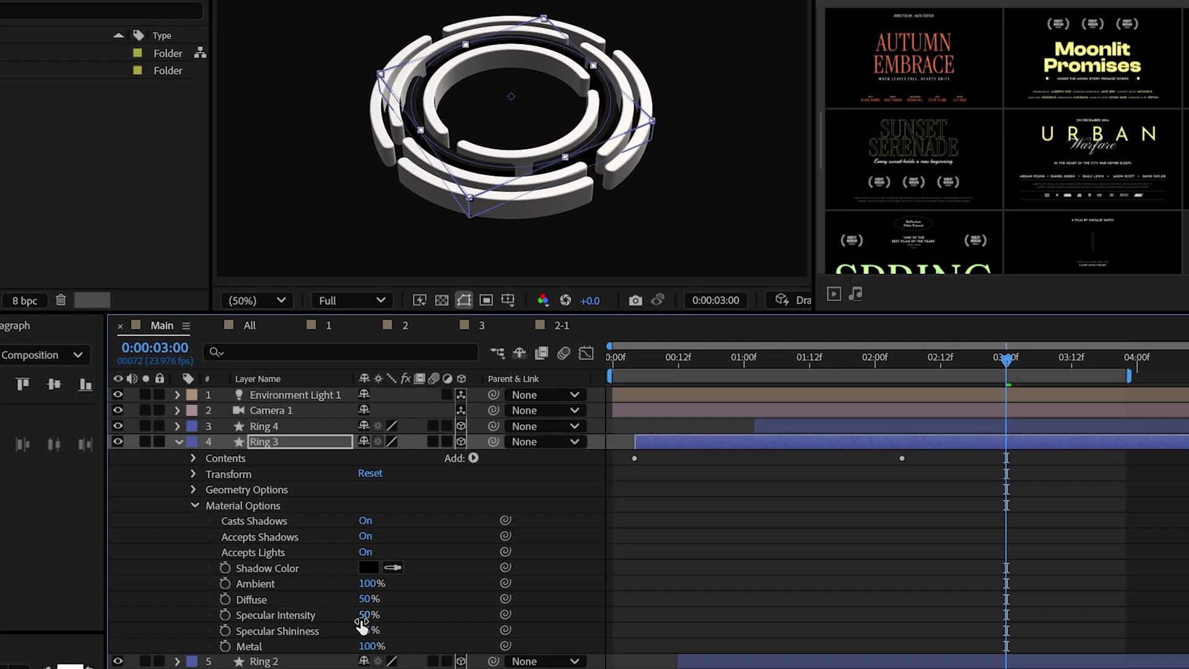
- Set Ring 3's Specular Shininess to 100% and its Metal to 0% in the Material Options
click(379, 630)
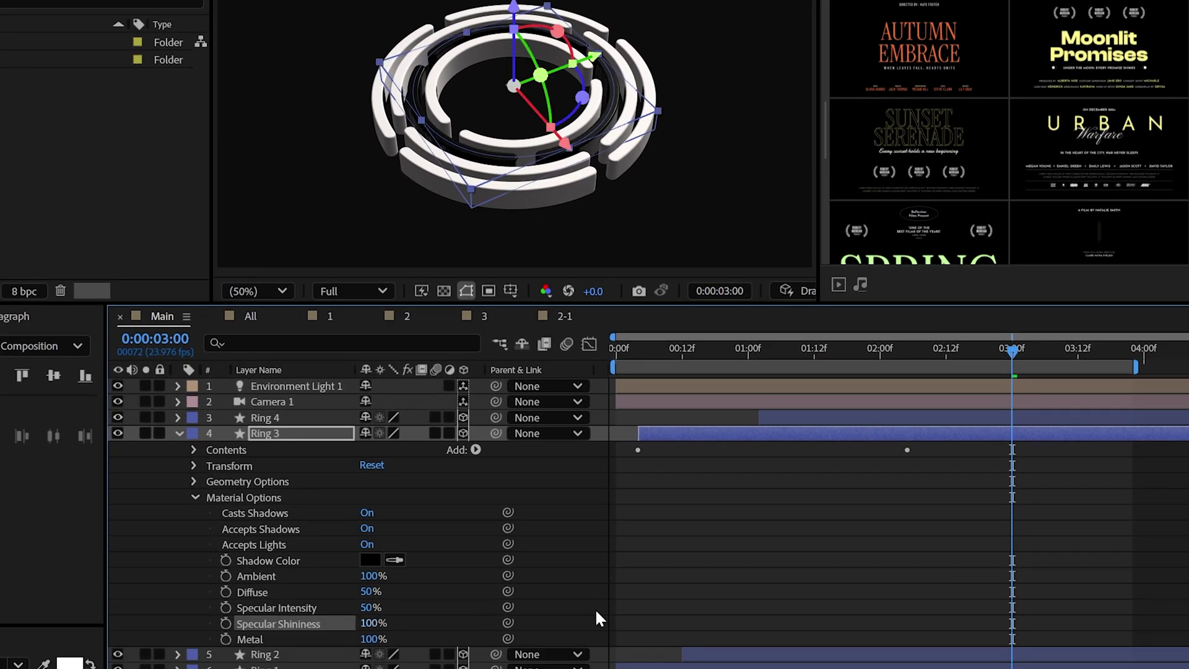
click(597, 618)
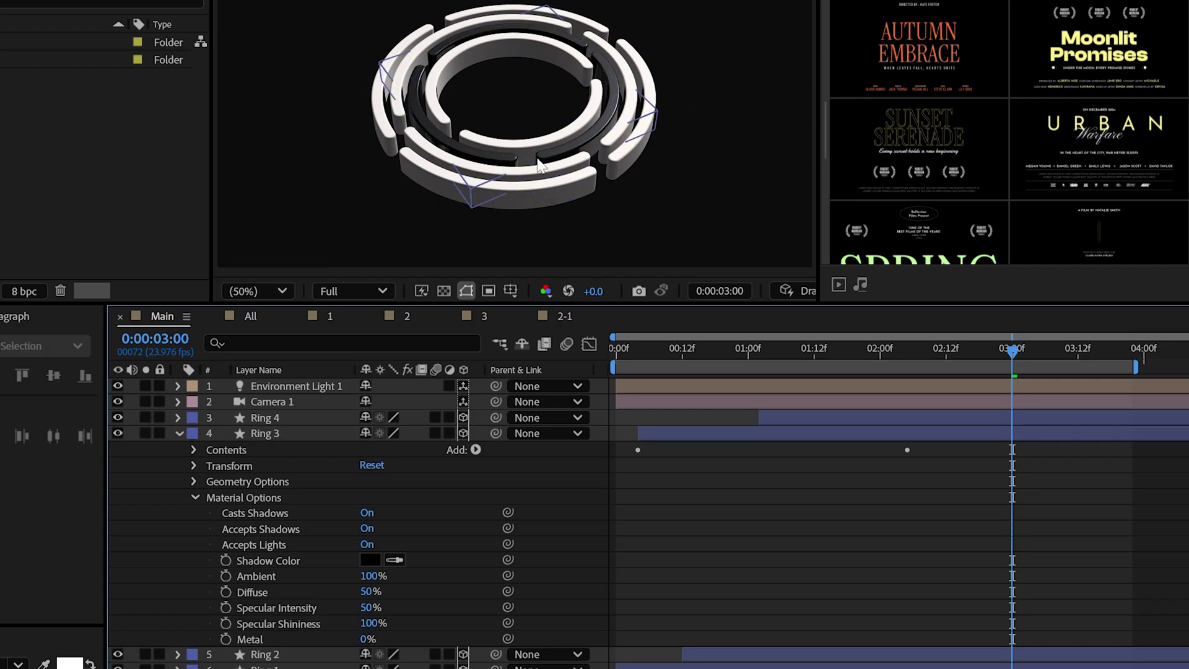
key(ctrl+grave)
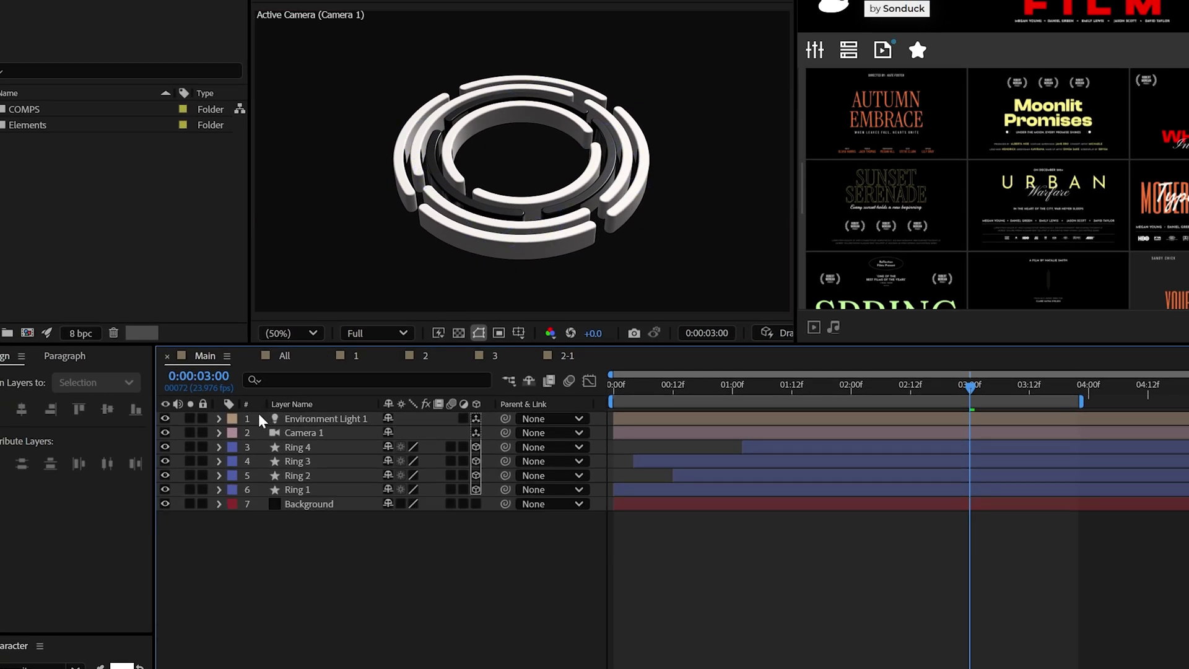
- Rotate the environment light to 89° on Y and -8° on X
click(217, 418)
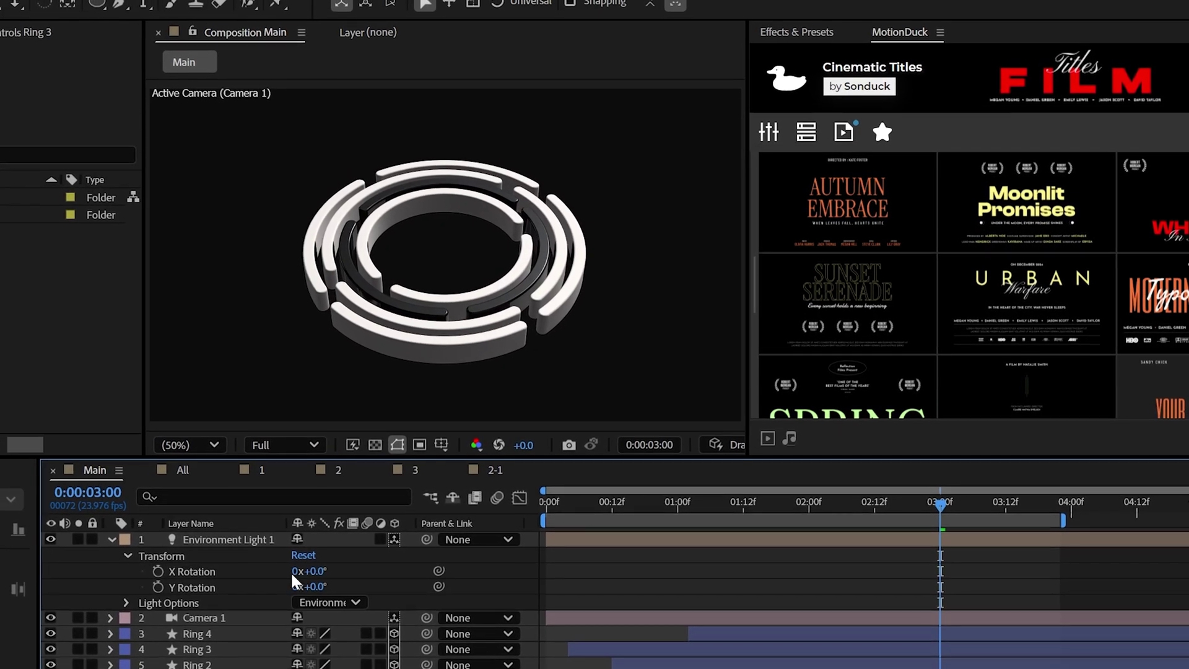
drag(399, 461, 431, 460)
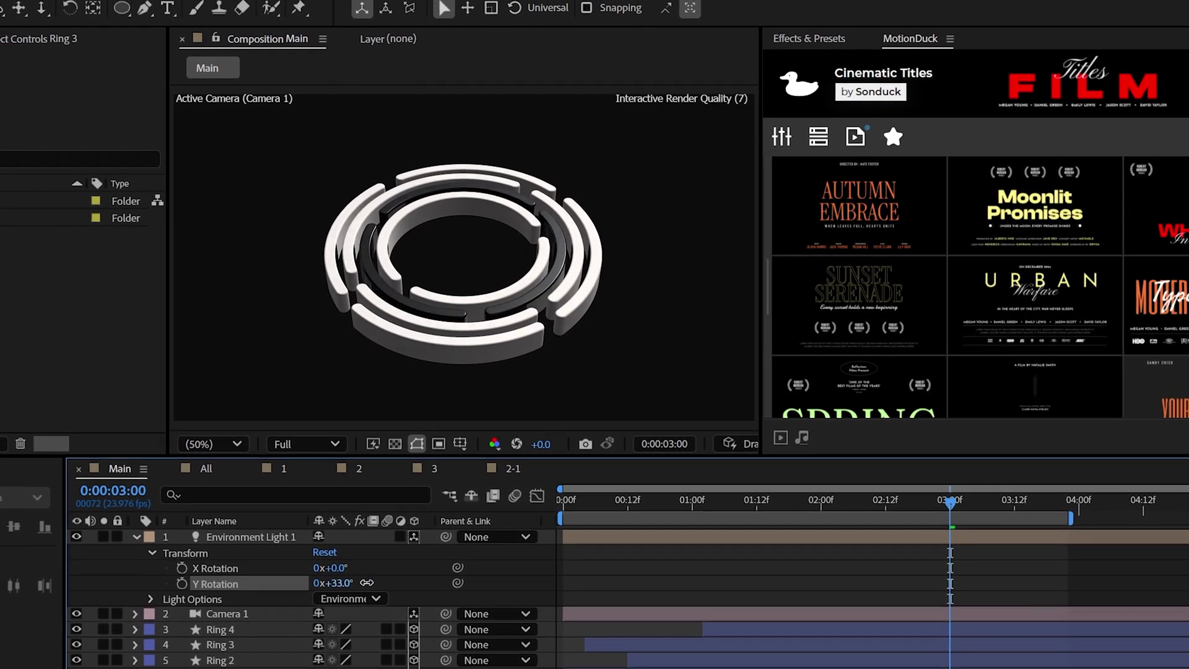
drag(367, 582, 447, 565)
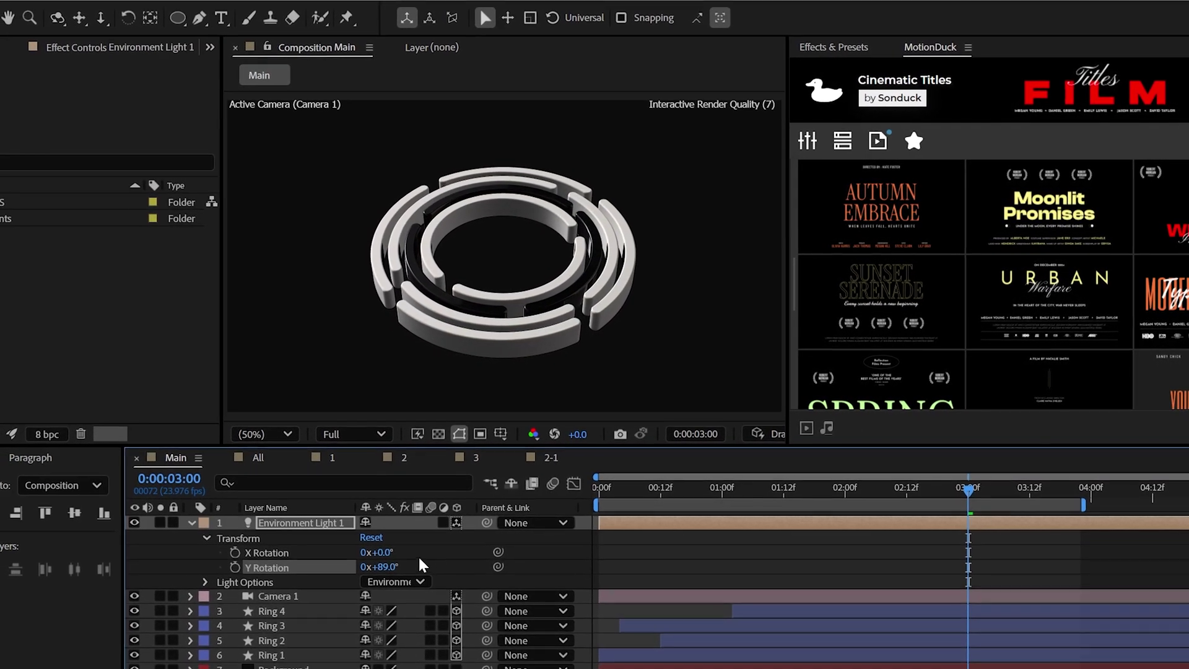
drag(375, 556, 369, 557)
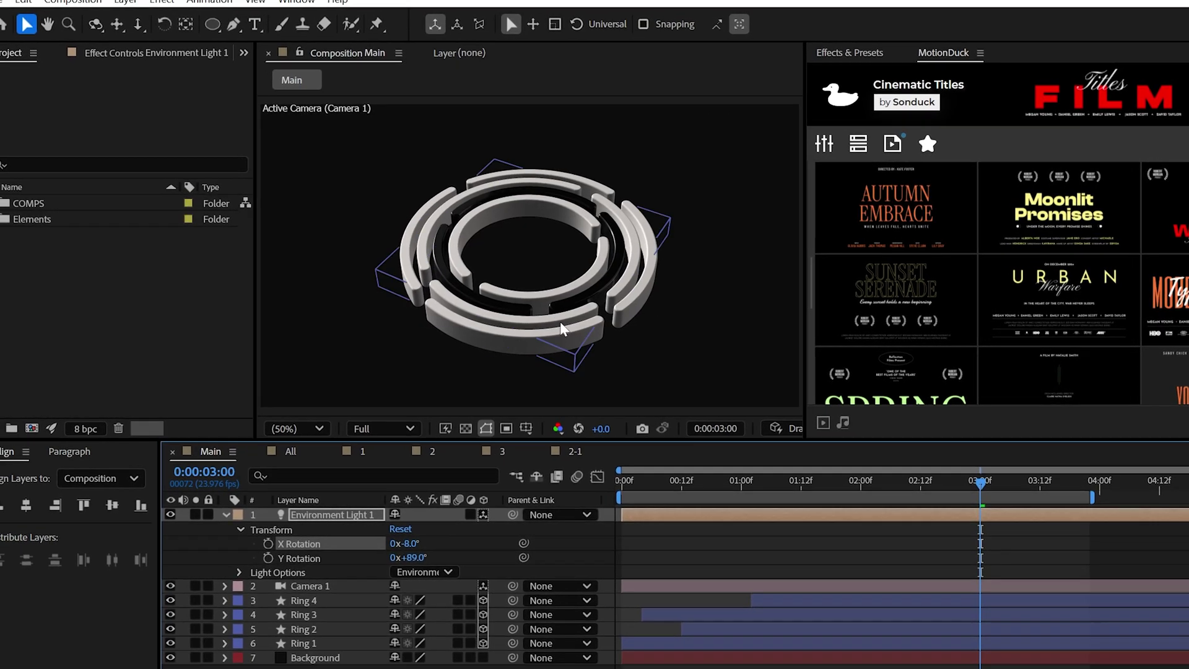
- Open composition 2-1 and compare its lighting with the environment light's 88° Y Rotation alternately undone and redone
click(574, 450)
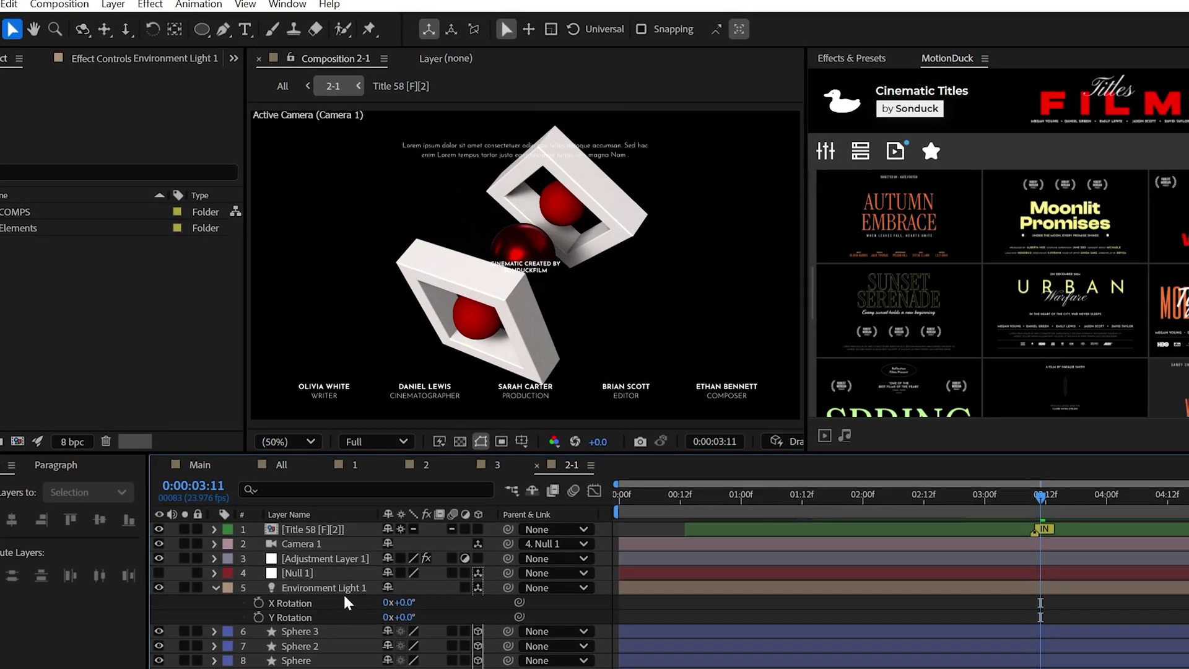
key(ctrl+shift+z)
key(ctrl+z)
key(ctrl+shift+z)
key(ctrl+z)
key(ctrl+shift+z)
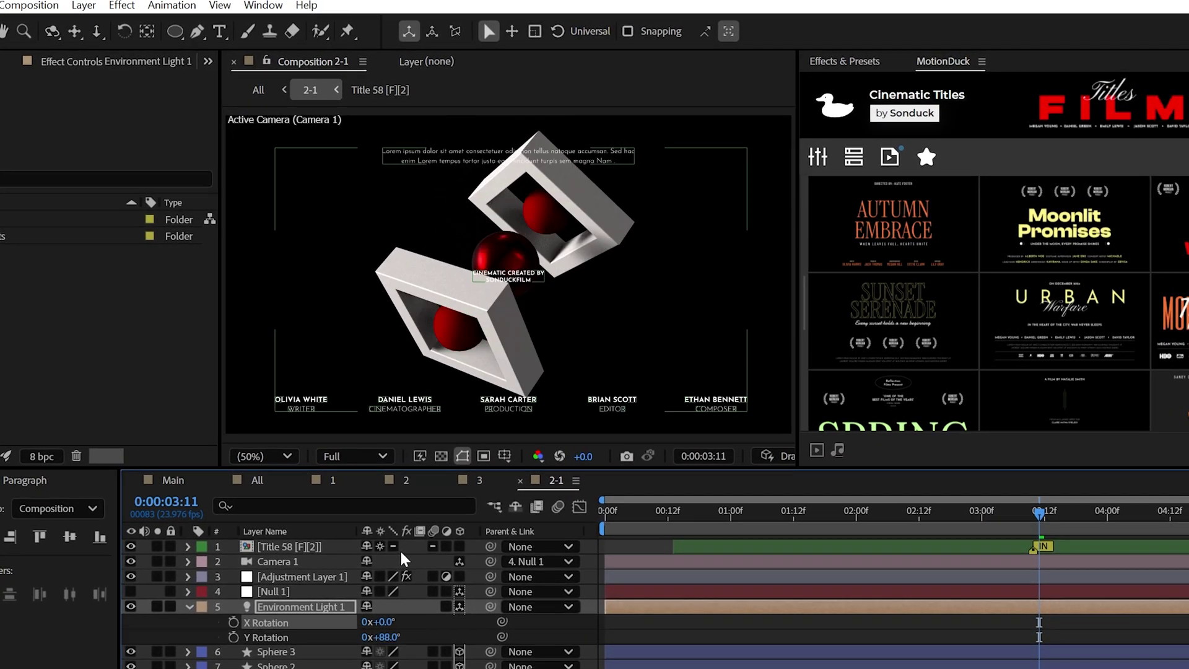
key(ctrl+z)
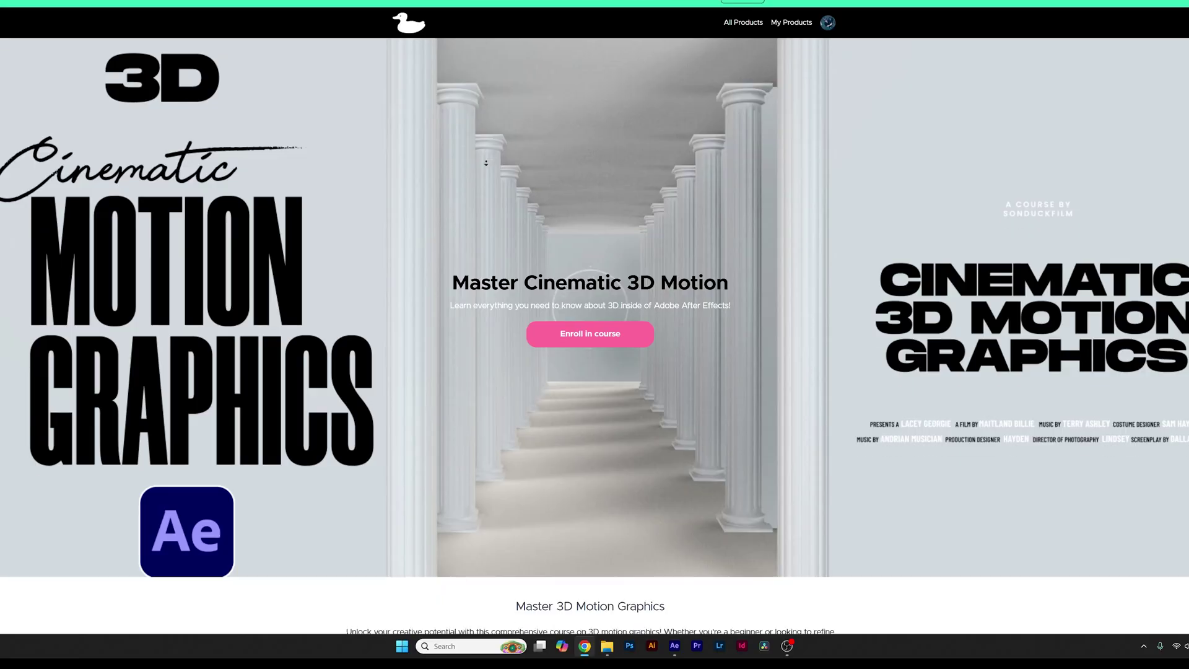
scroll(483, 168, down, 3)
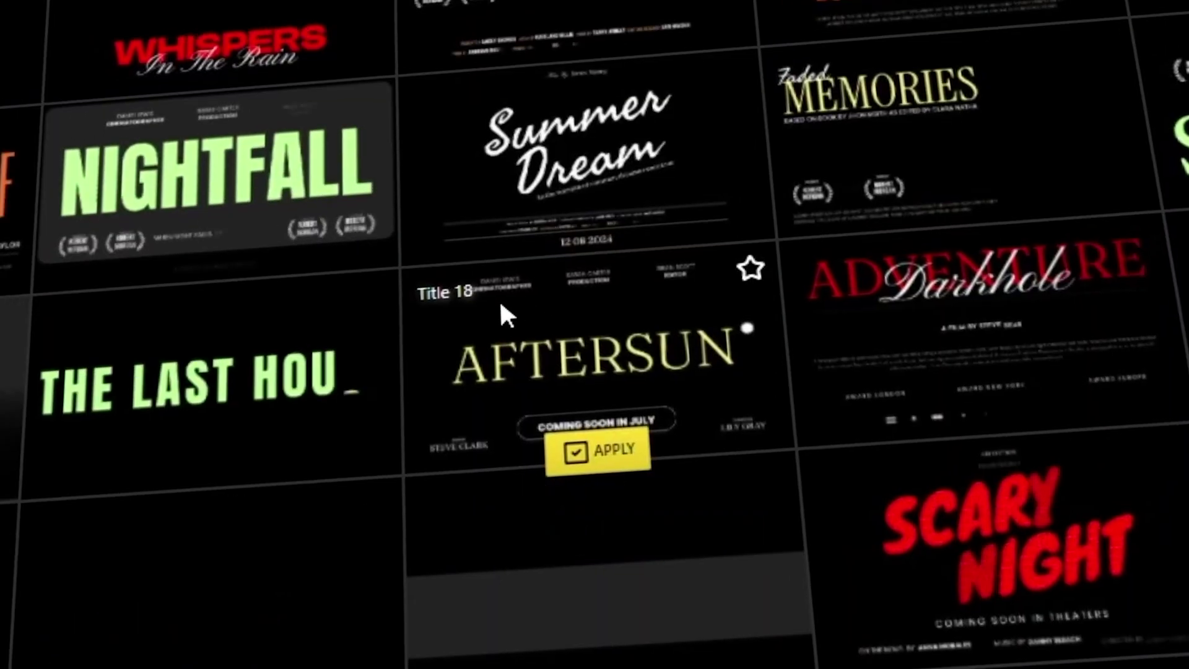
click(520, 419)
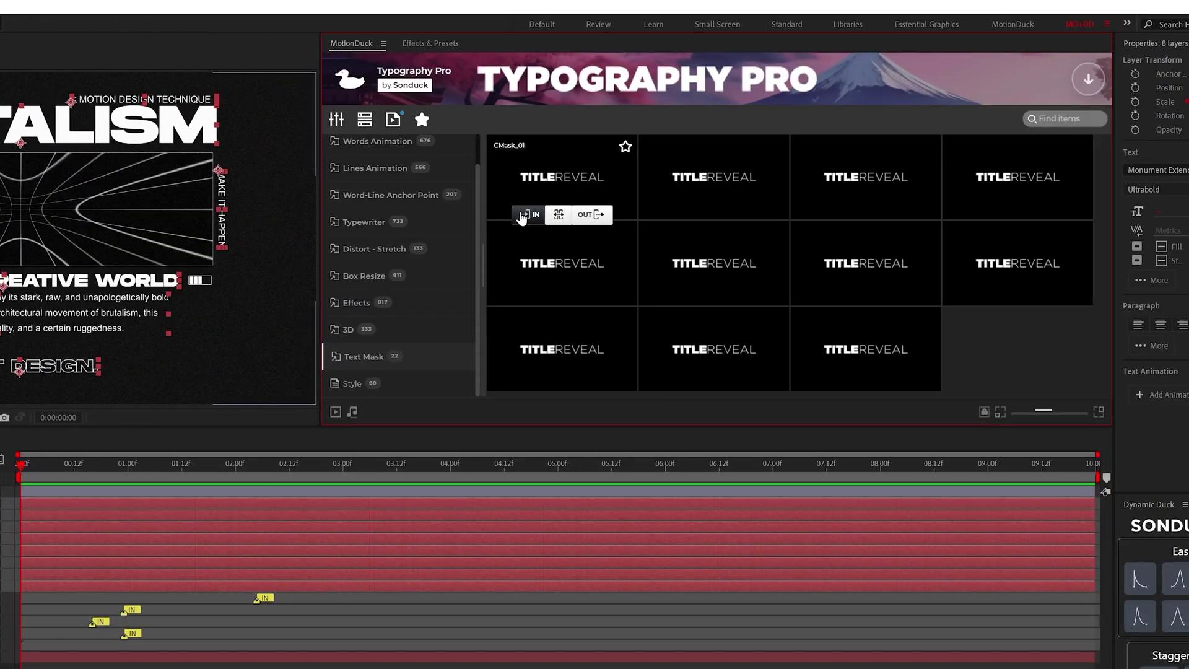
click(644, 212)
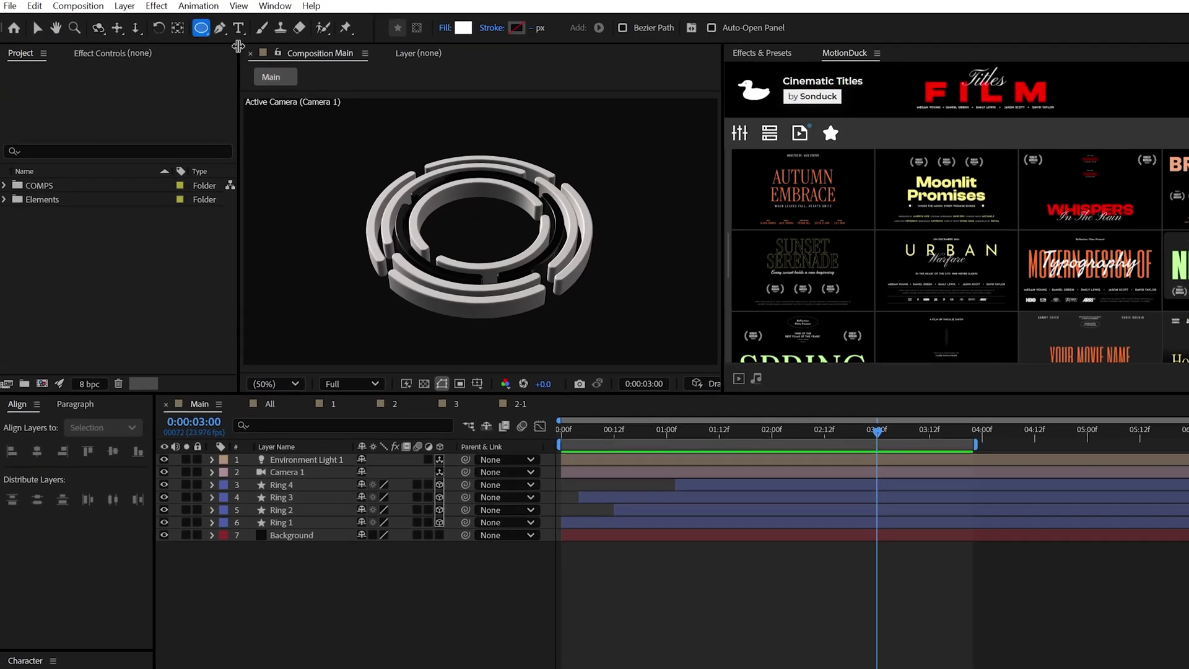
- Draw a white, strokeless ellipse over the center of the rings and set its Ellipse Path Size to 2
drag(452, 205, 508, 260)
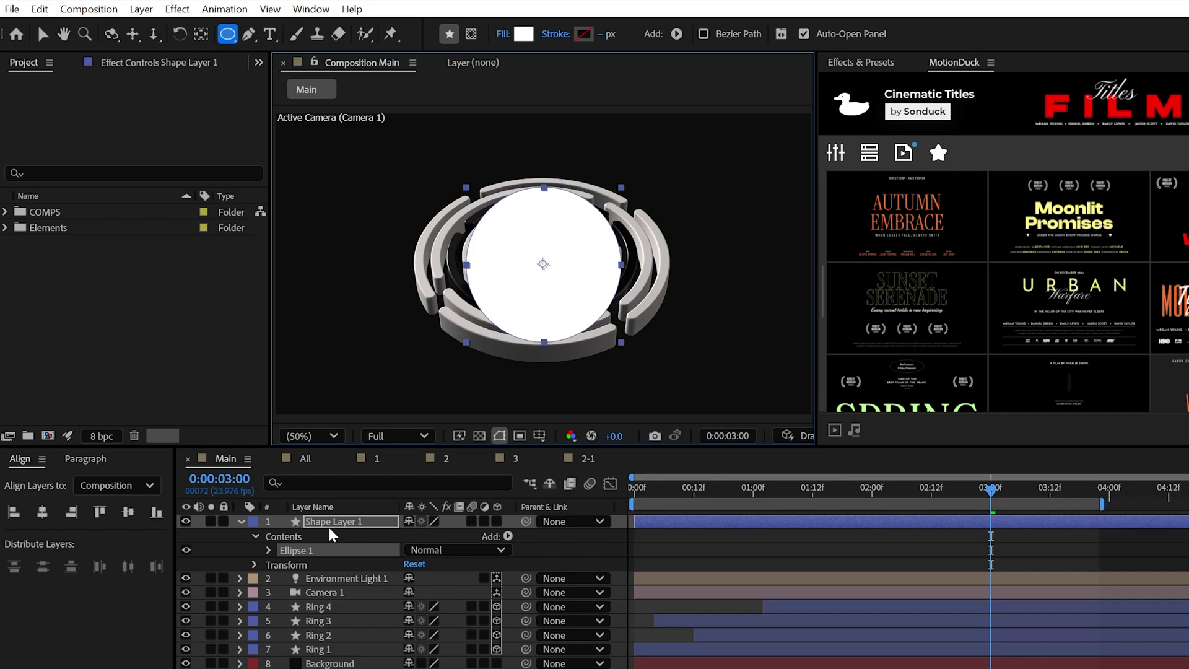
click(129, 513)
key(y)
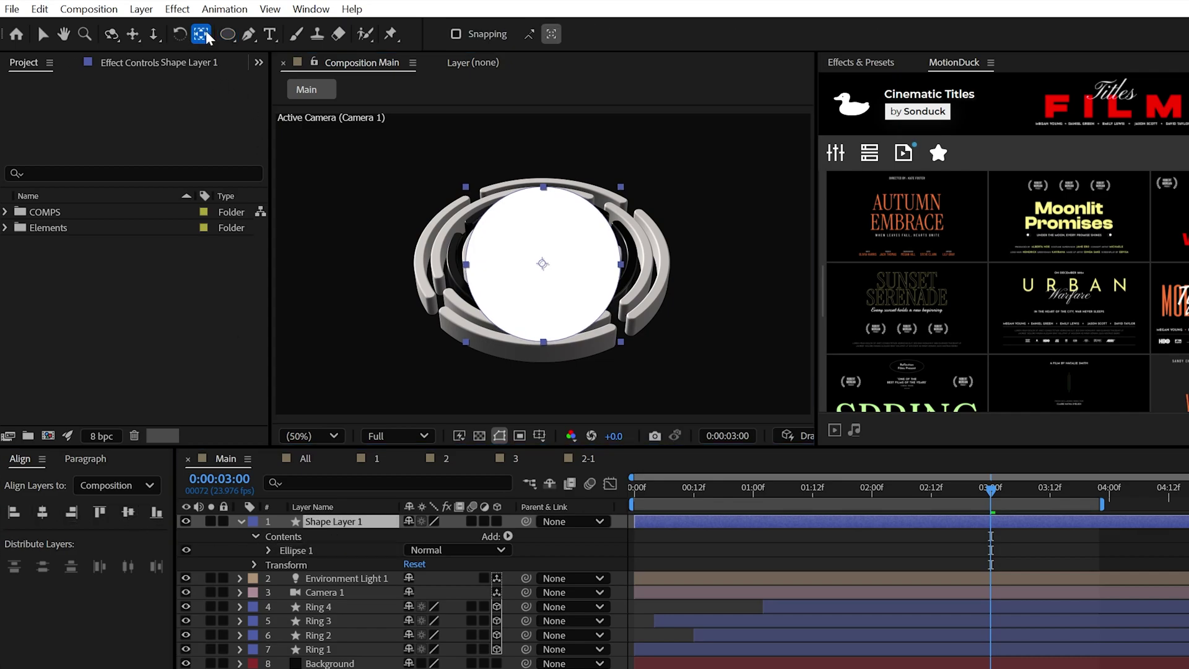
click(268, 550)
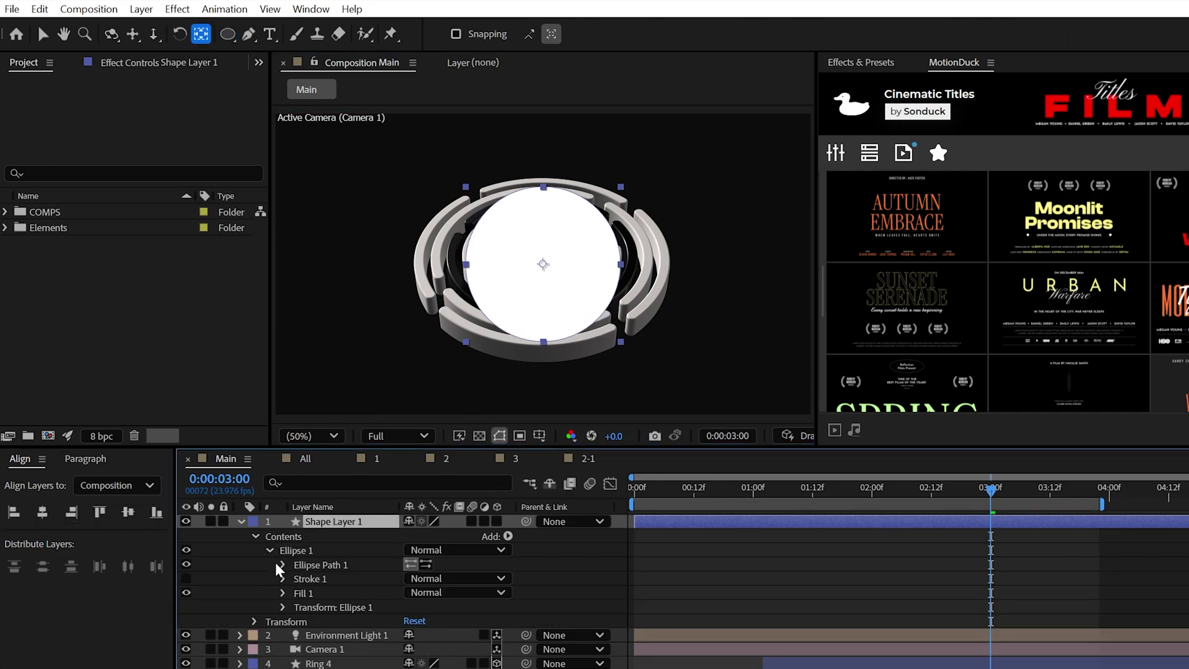
click(285, 564)
key(Return)
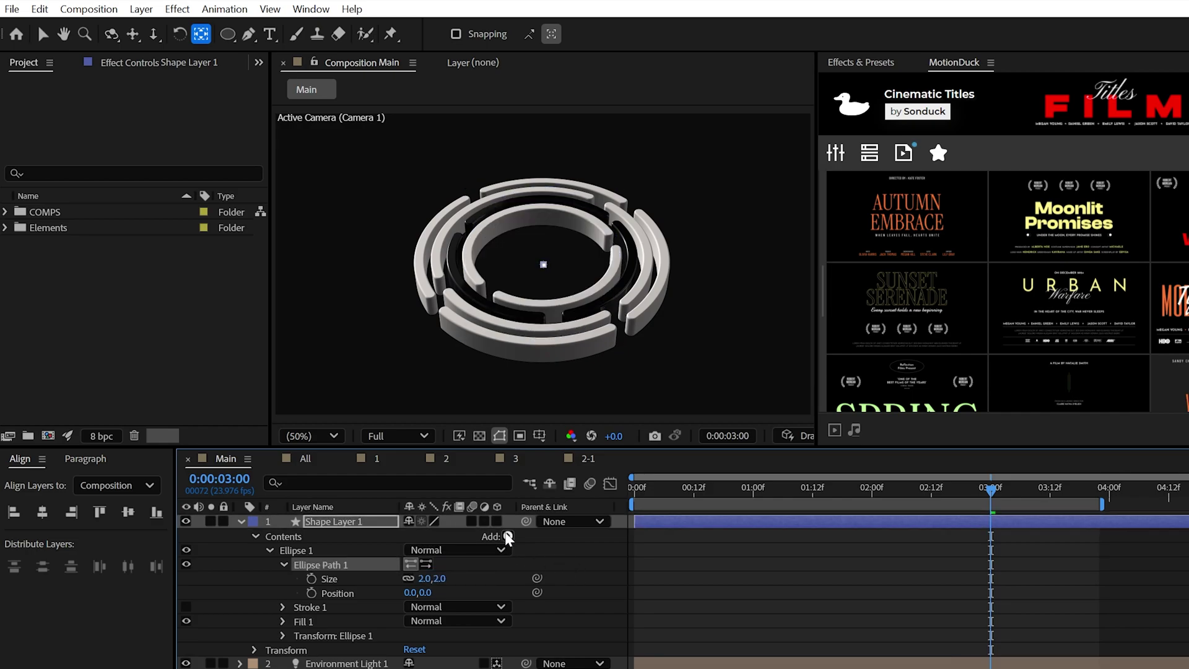
- Make the ellipse layer 3D and set its Bevel Depth to 100 with a Convex Bevel Style in the Geometry Options
click(496, 521)
click(270, 551)
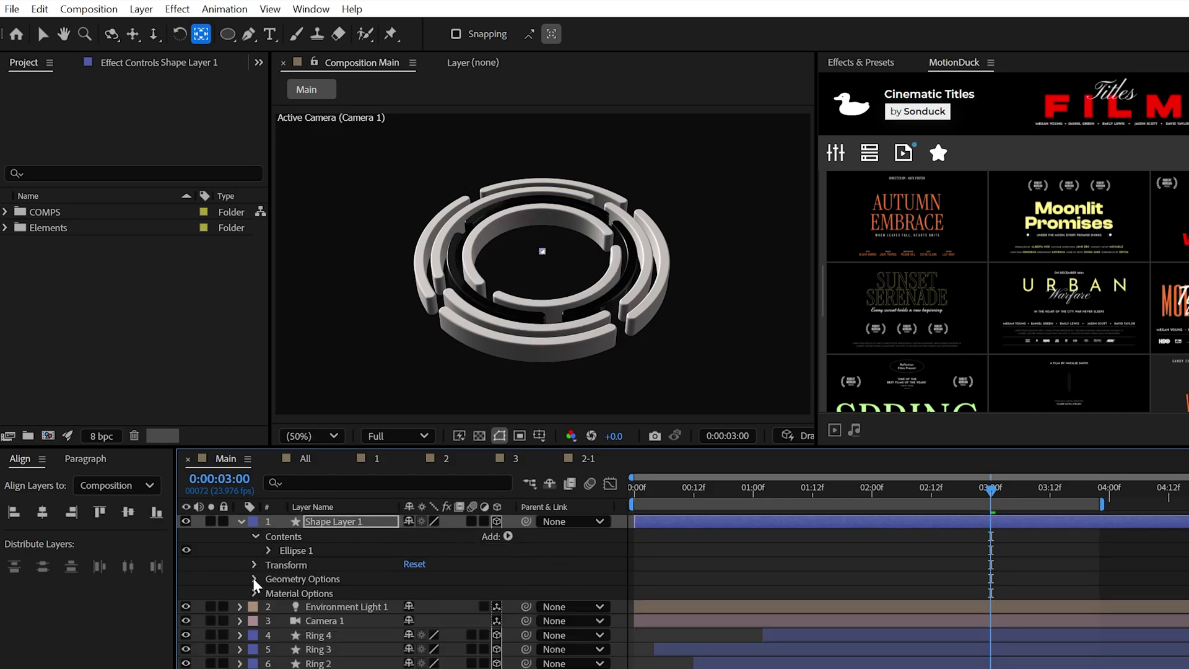
click(254, 579)
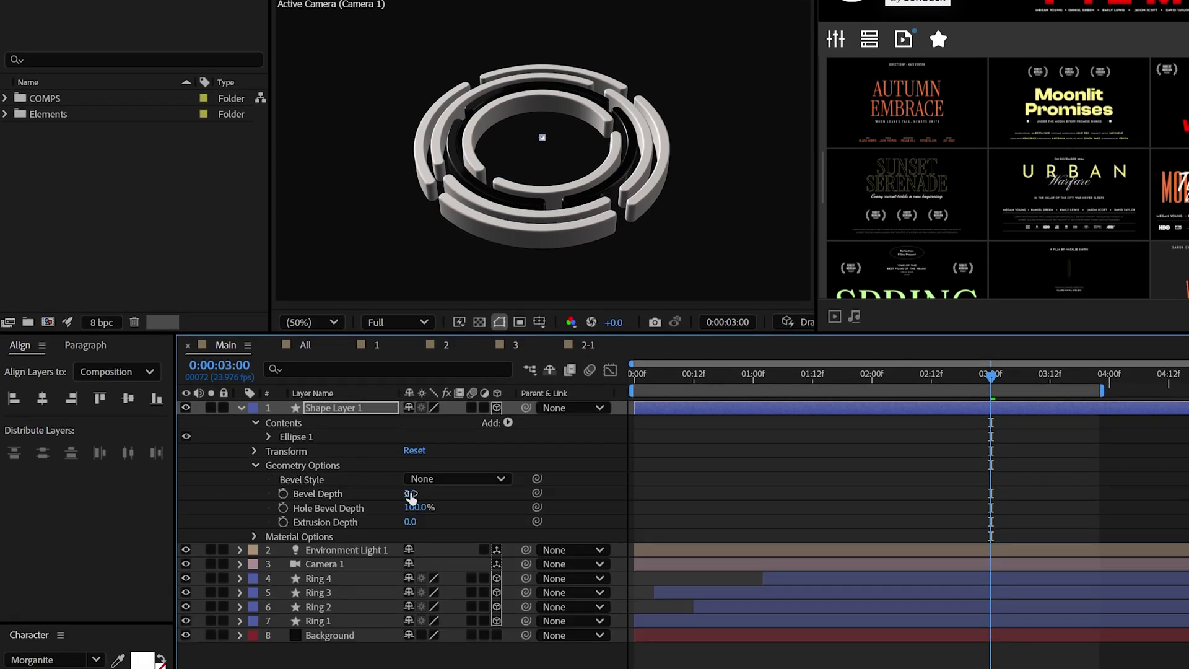
text(100)
click(456, 480)
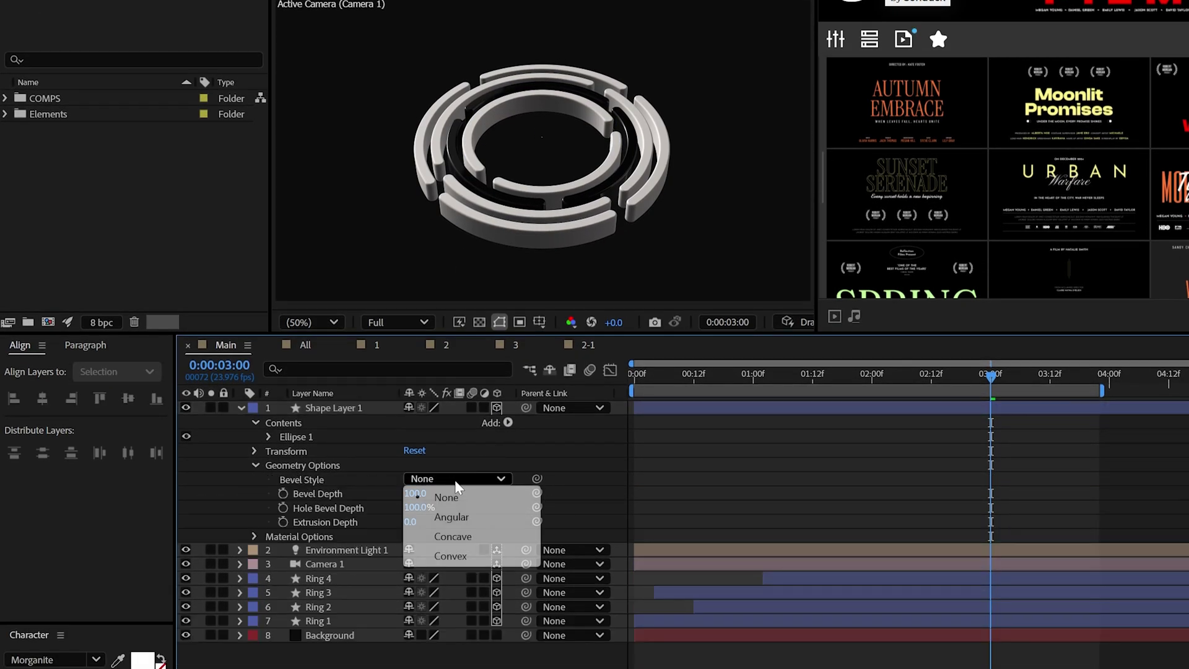
click(452, 555)
- Enlarge the sphere so that it nearly fills the opening of the innermost ring
click(357, 409)
key(u)
click(242, 407)
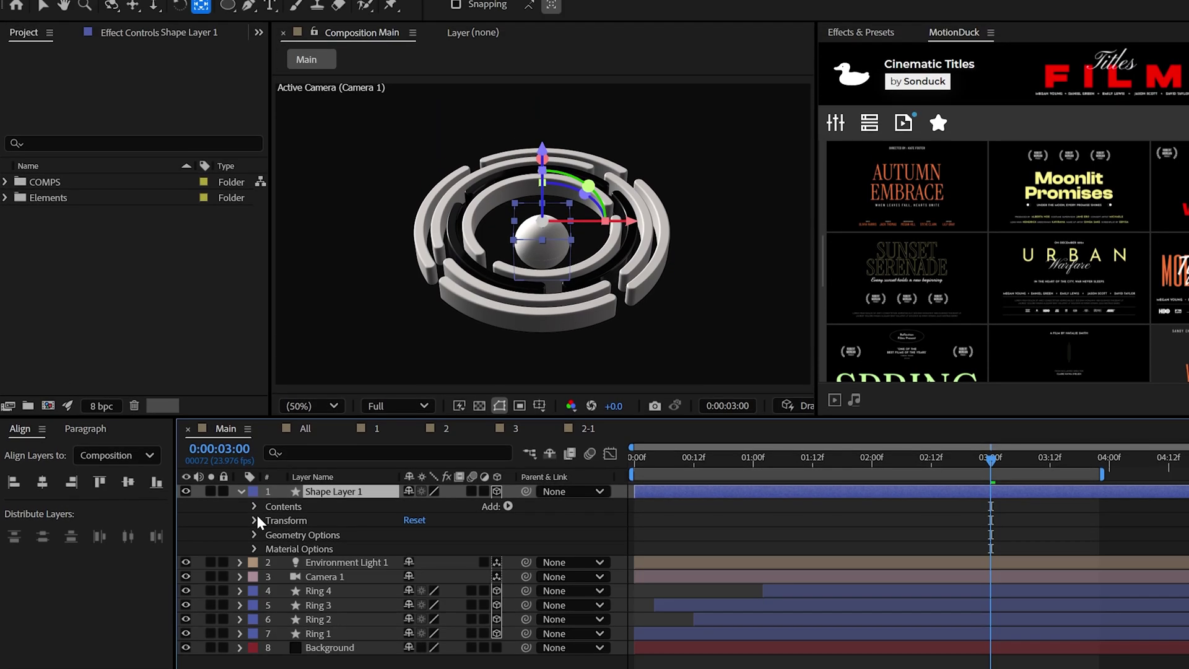
click(255, 520)
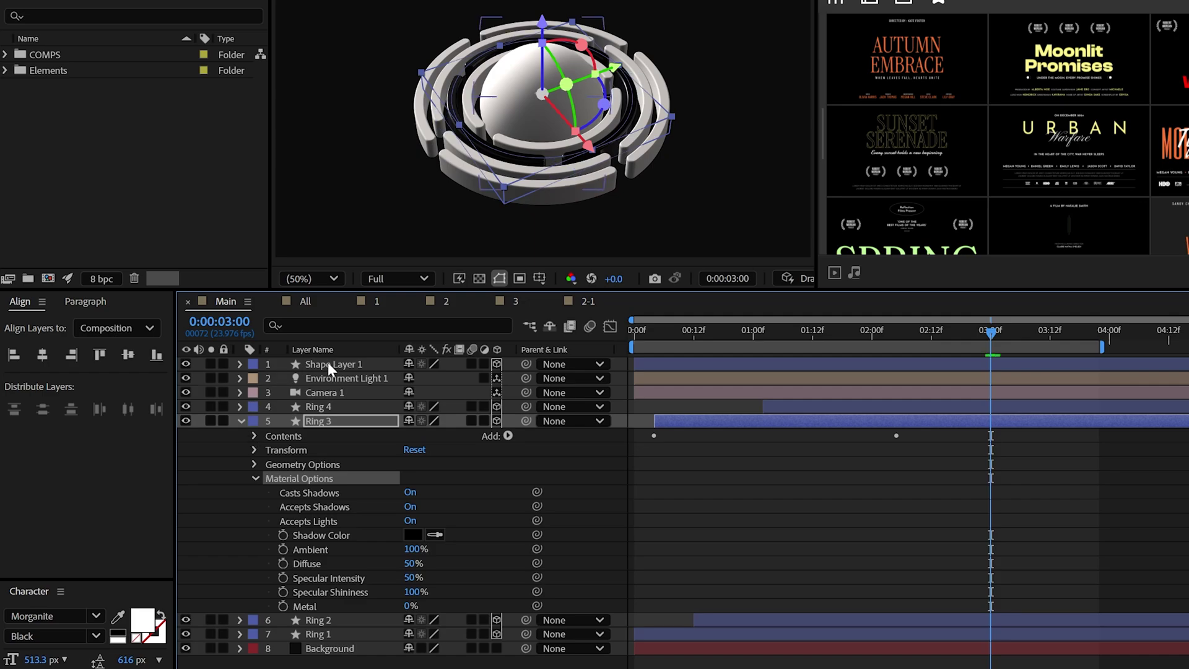
- Paste Ring 3's Material Options onto the sphere's shape layer, and adjust Specular Shininess to 77% and Metal to 100%
click(326, 364)
key(ctrl+v)
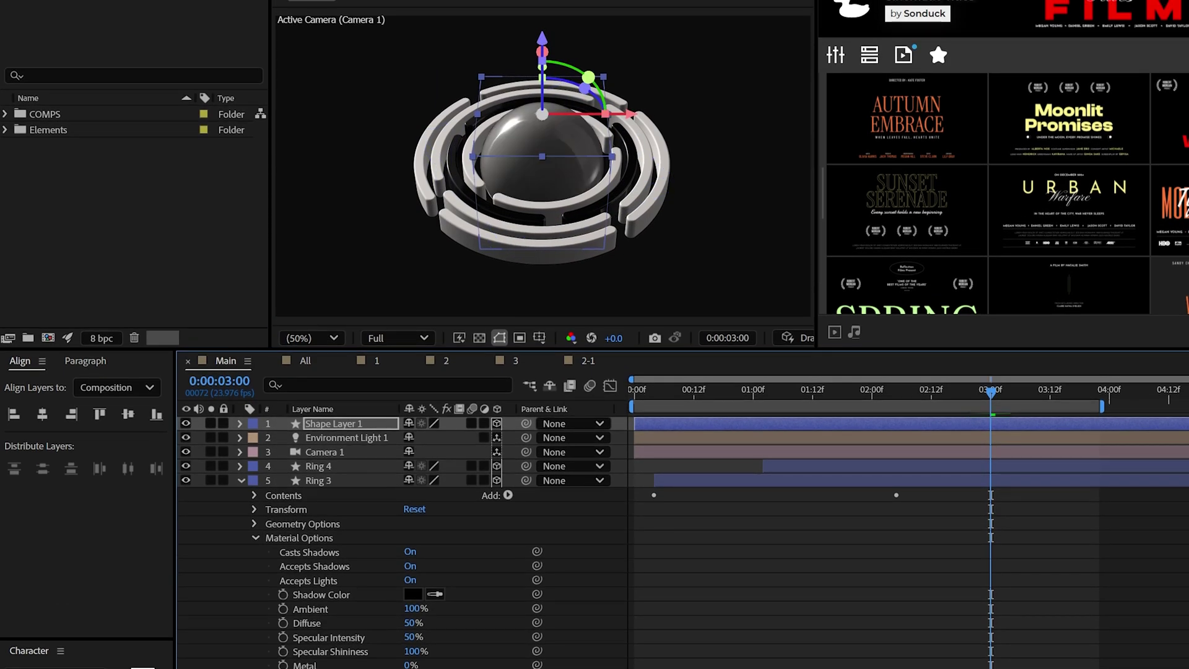
click(241, 364)
click(254, 421)
click(211, 473)
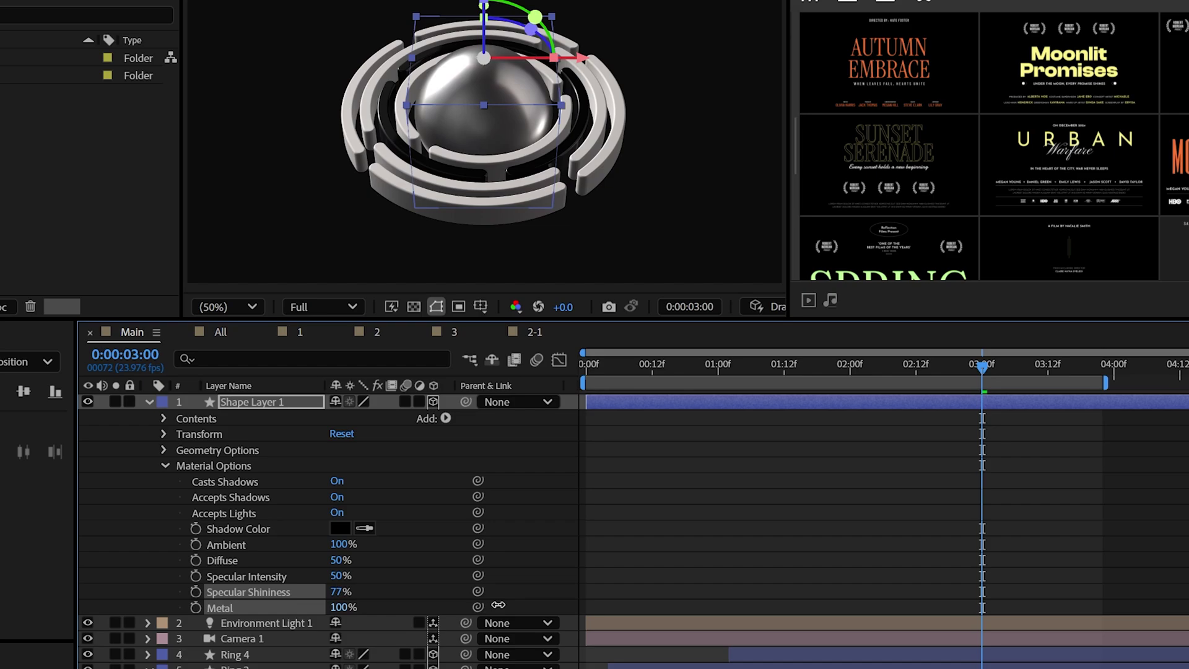
click(600, 542)
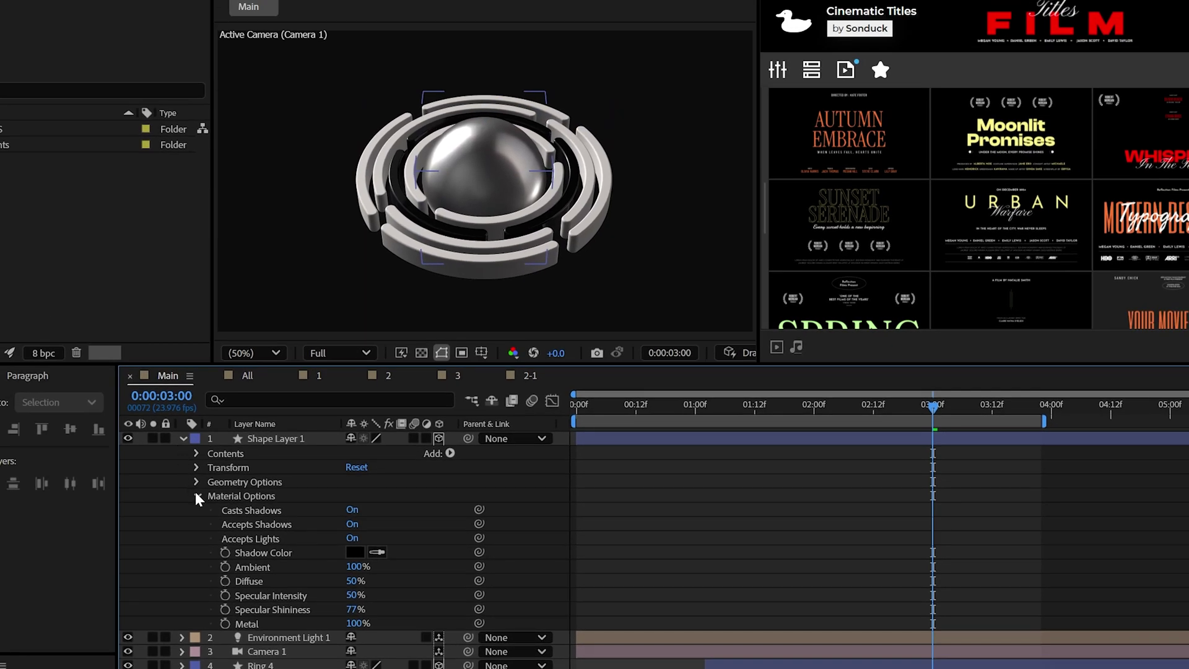
- Rename the shape layer Sphere and animate its Position, starting at -1097 on Z and moving into the rings
click(196, 496)
click(182, 438)
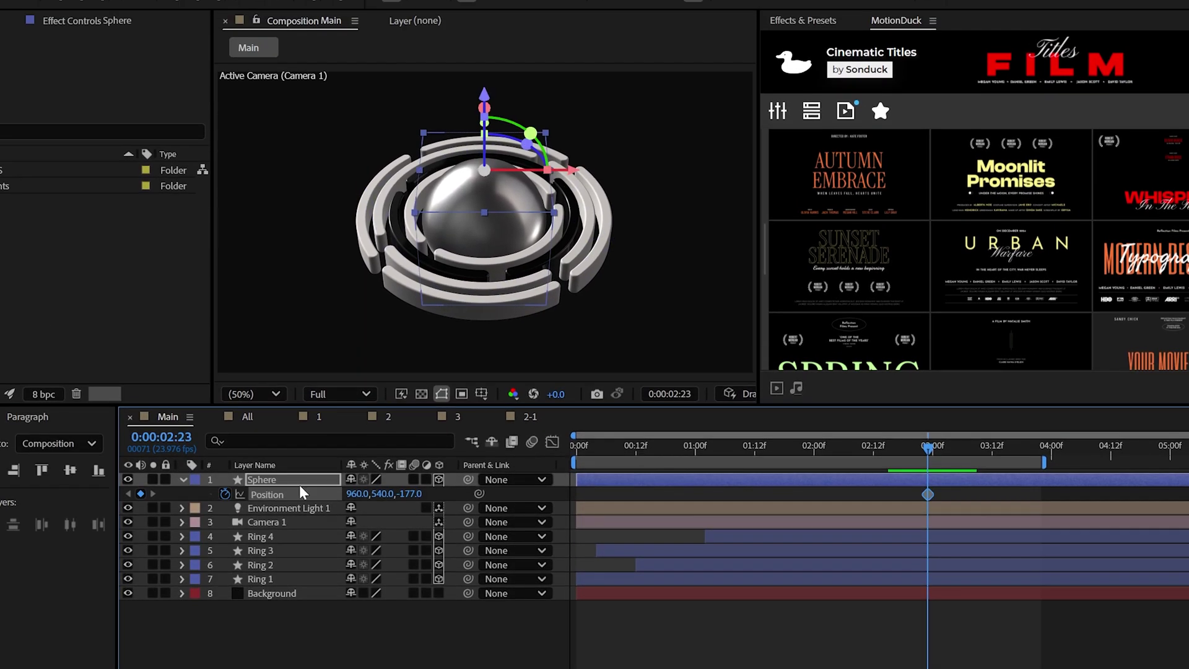
drag(646, 445, 574, 445)
drag(409, 494, 340, 496)
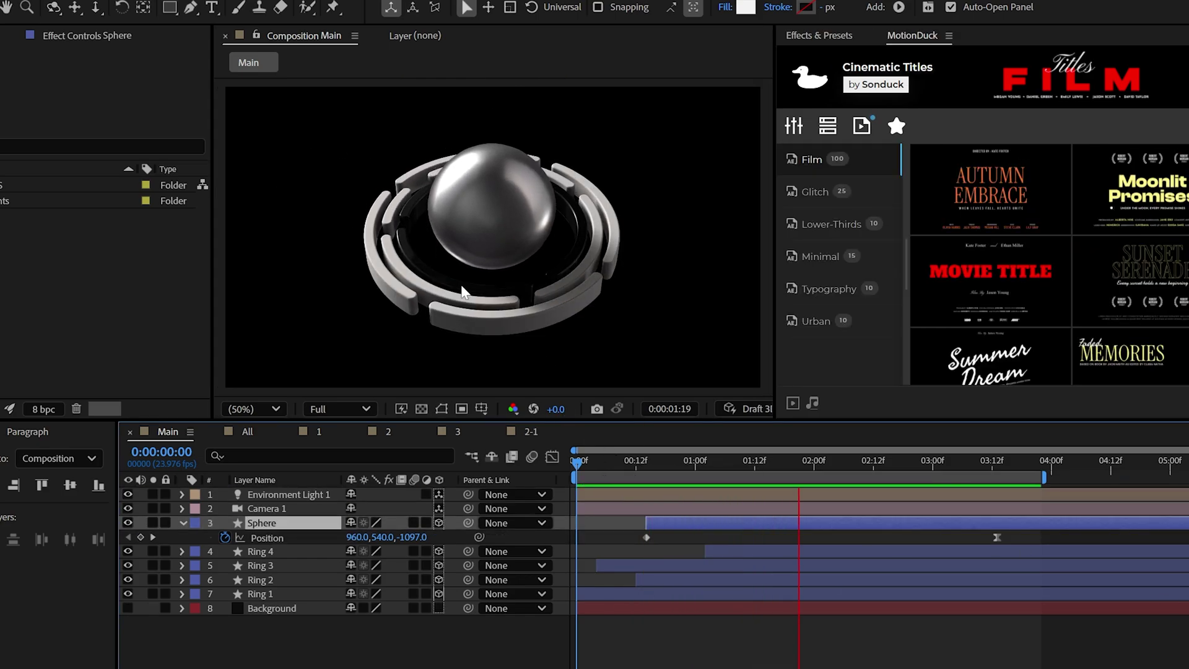
- Create a 3D null object and parent the Sphere and all four Ring layers to it
key(space)
key(F2)
click(83, 7)
mouse_move(87, 25)
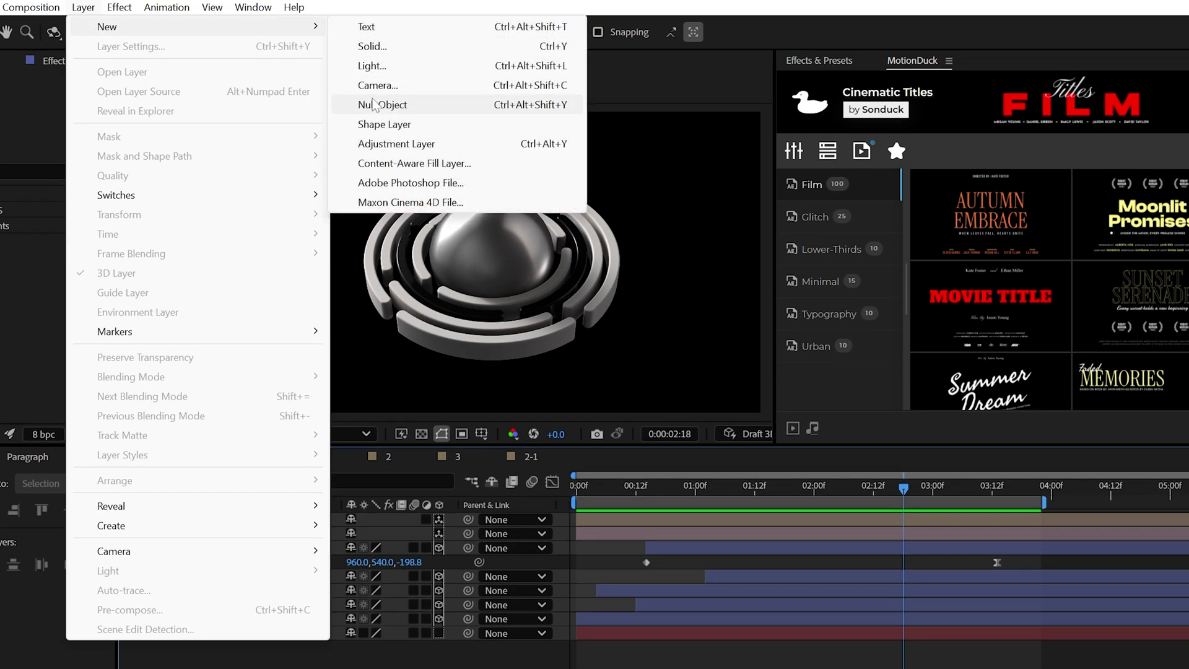
click(373, 110)
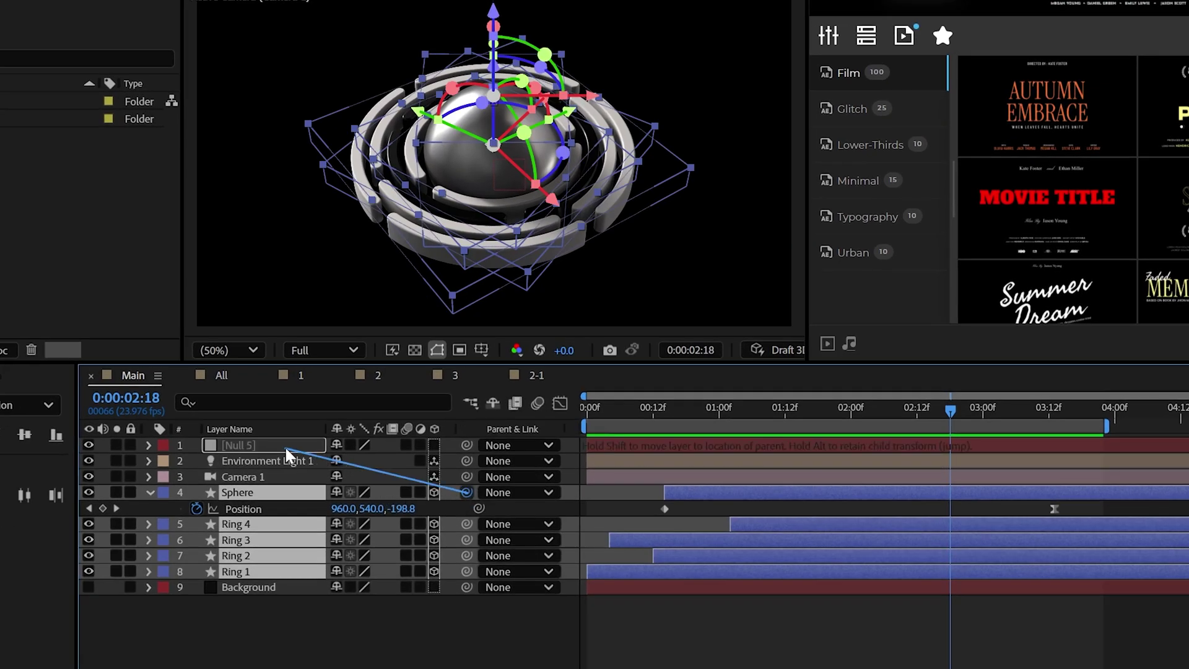
drag(285, 447, 284, 447)
click(205, 446)
- Rotate the null 3° on X and 14° on Y, and preview the tilted animation
click(148, 444)
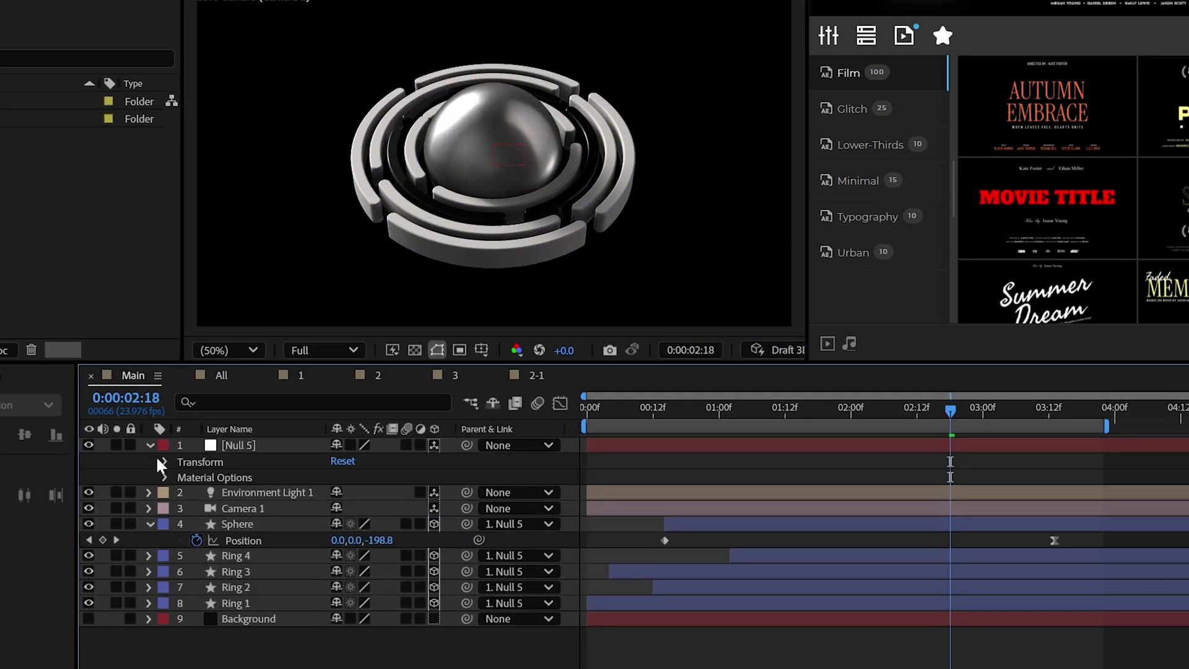
click(165, 461)
drag(342, 556, 368, 557)
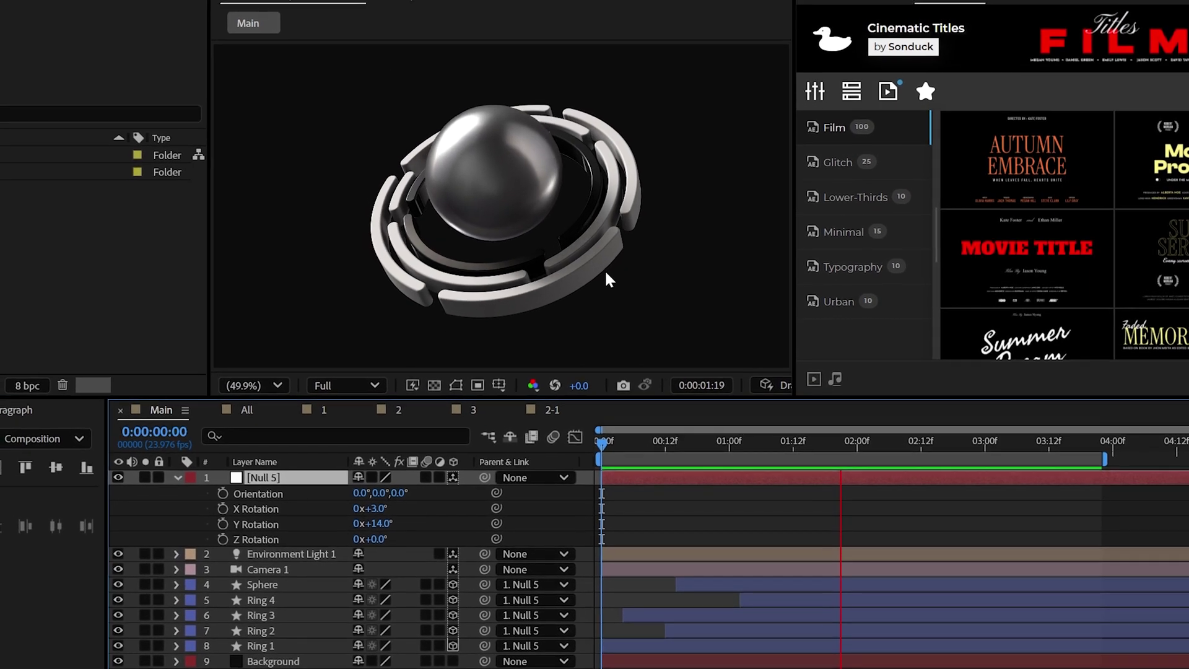
key(space)
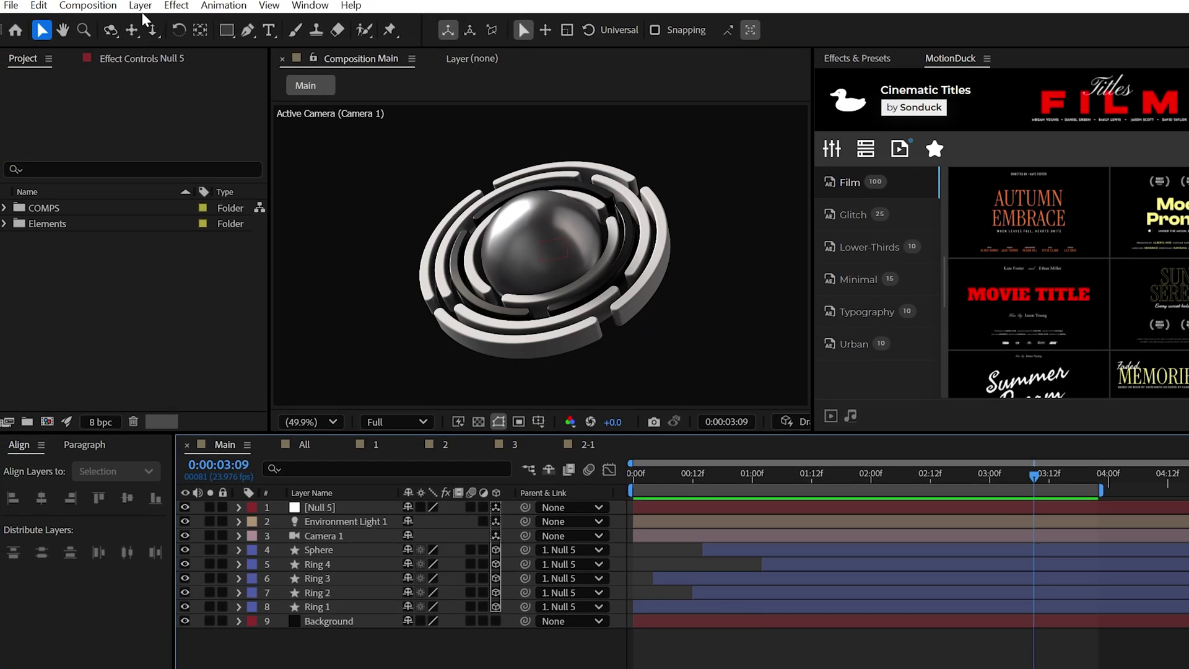
- Add an adjustment layer above all layers and apply the Tint effect to it
click(141, 8)
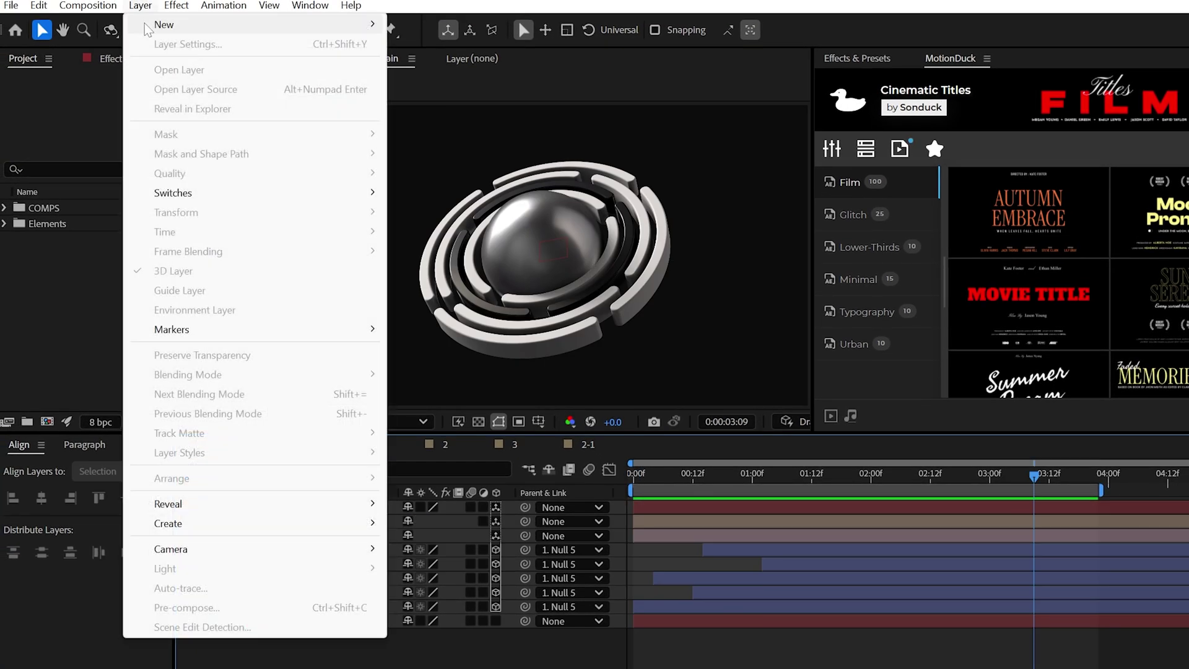
mouse_move(164, 25)
click(451, 141)
click(175, 5)
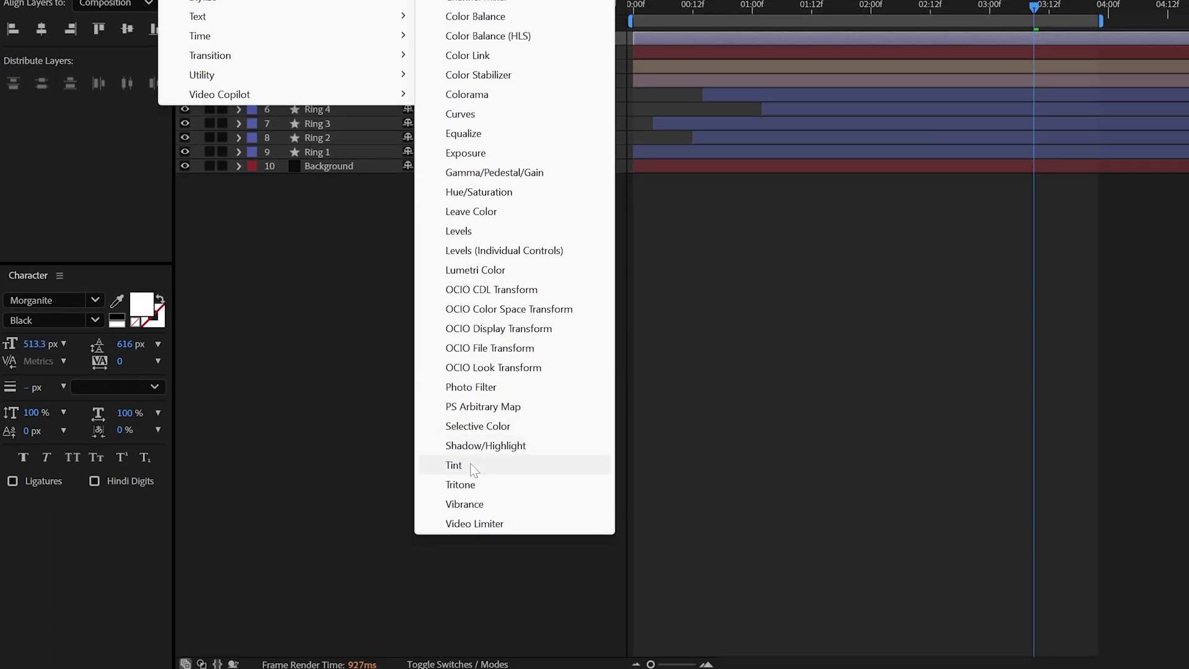
click(469, 462)
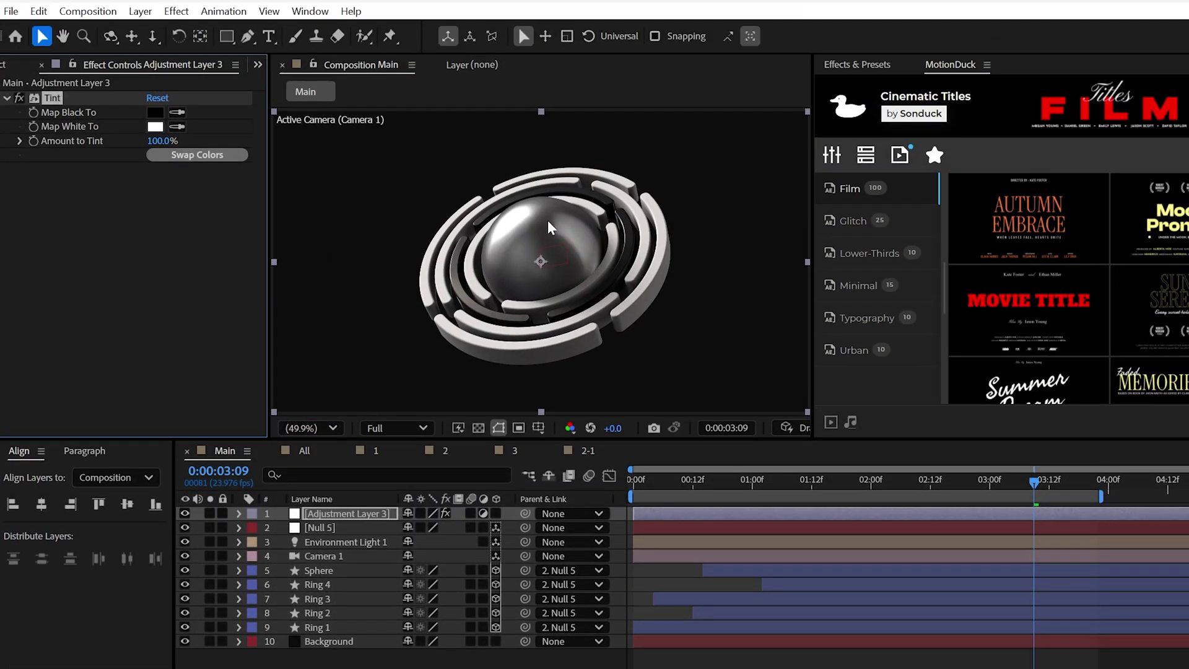
- Apply a 6% Noise effect to the adjustment layer, plus a Curves effect that slightly deepens the shadows
click(176, 12)
mouse_move(218, 373)
click(461, 489)
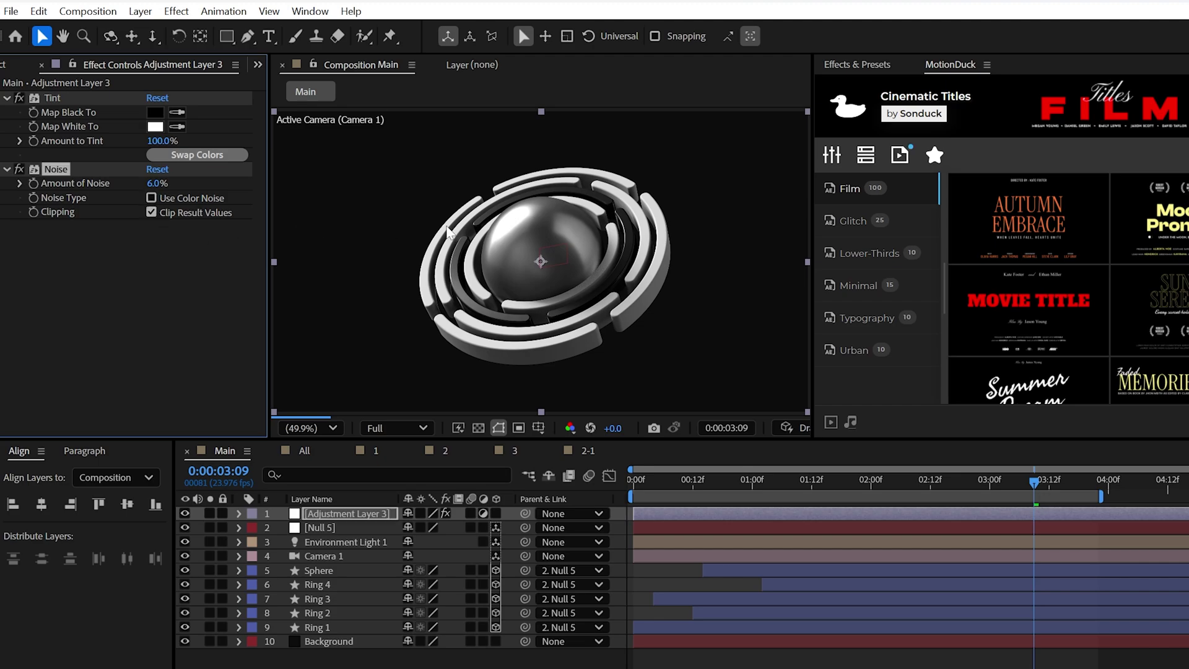
click(176, 11)
mouse_move(246, 239)
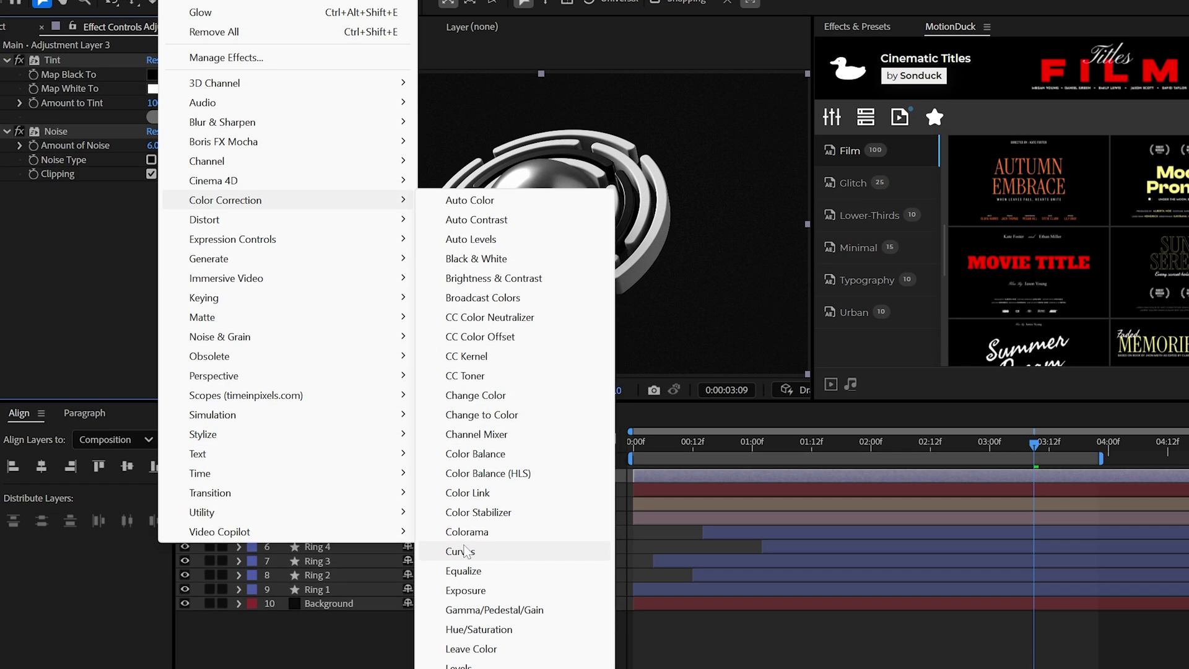
click(464, 551)
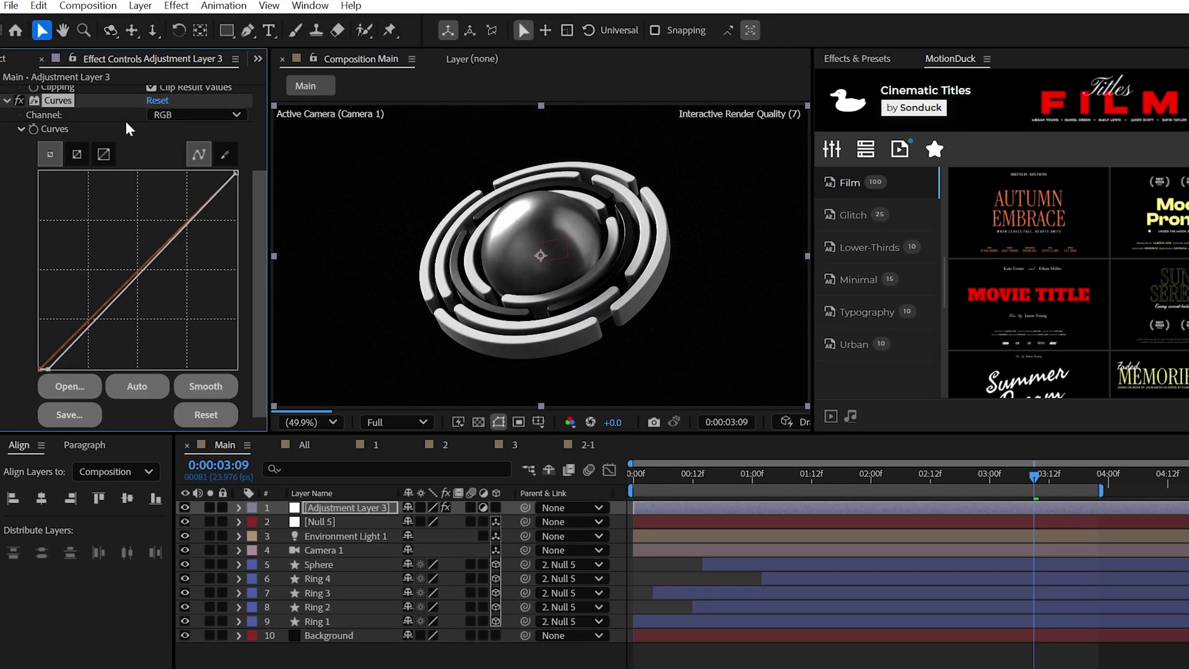
ctrl+click(7, 102)
- Apply Glow to the adjustment layer with a 100% Threshold and a Radius of 630, and duplicate the effect
click(177, 7)
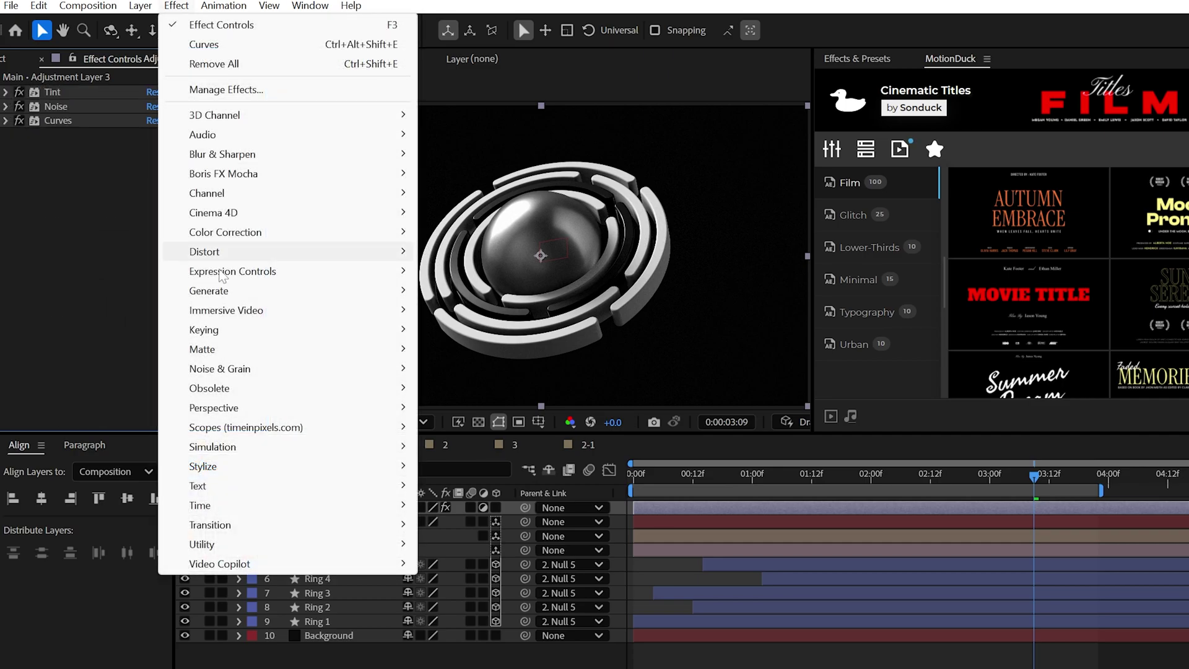
mouse_move(226, 465)
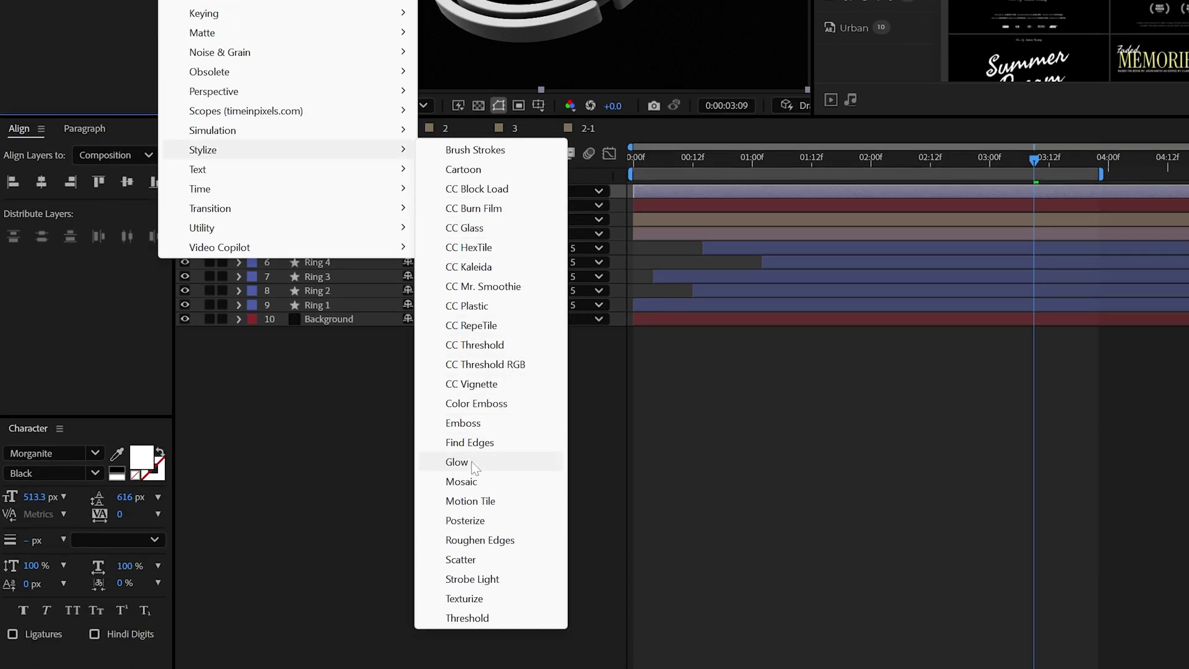
click(473, 466)
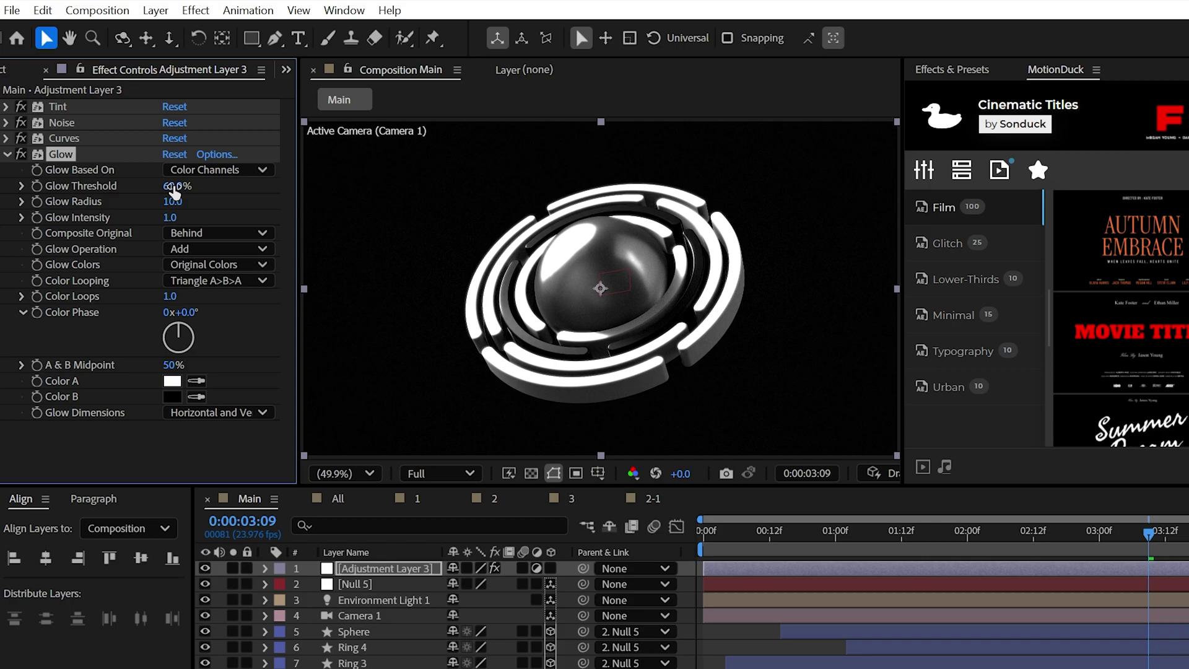
drag(175, 192, 290, 203)
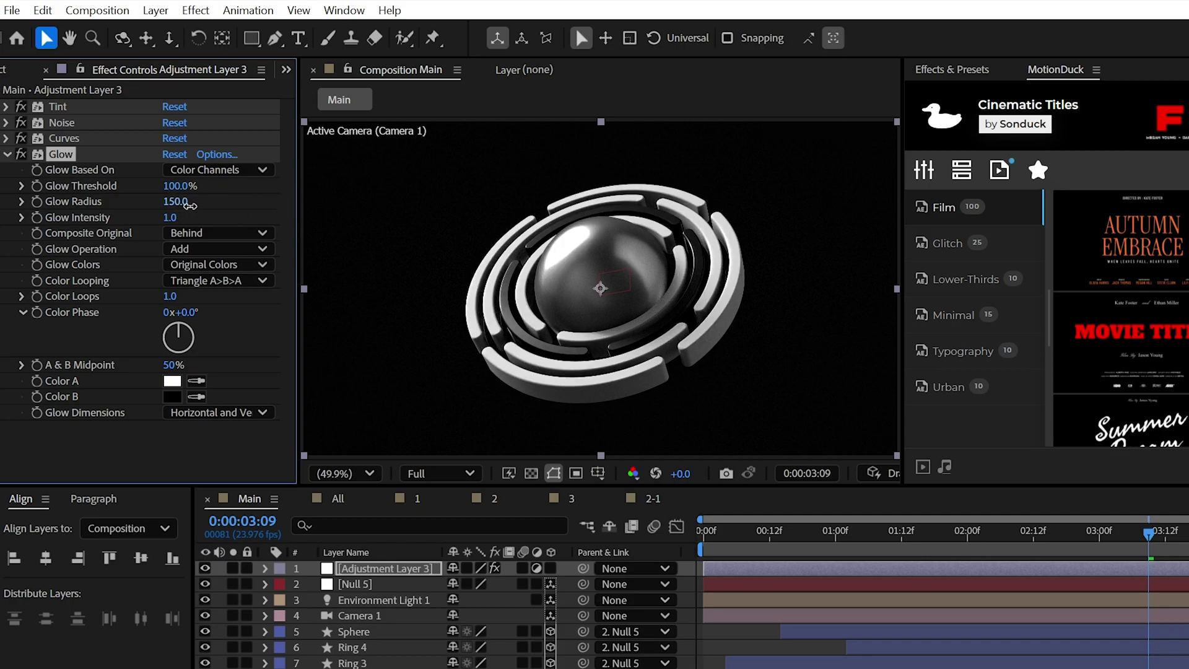
drag(190, 205, 223, 205)
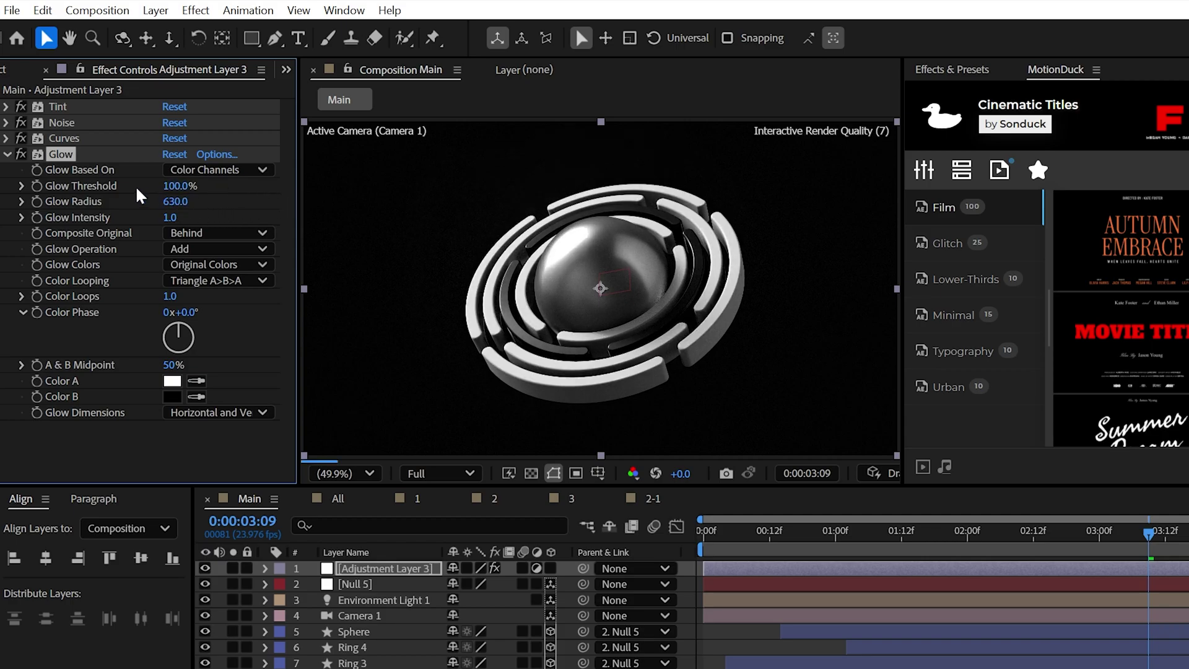
key(ctrl+d)
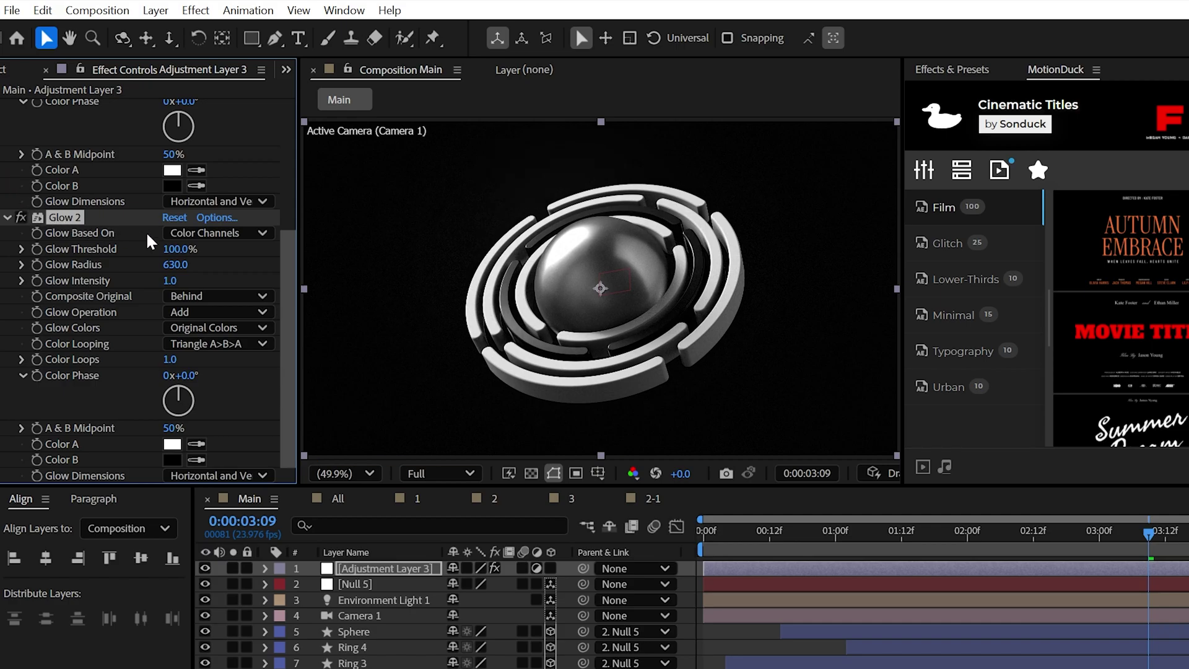
key(ctrl+grave)
- Apply Posterize with Level 14 to the adjustment layer and preview the composition from the start
click(195, 11)
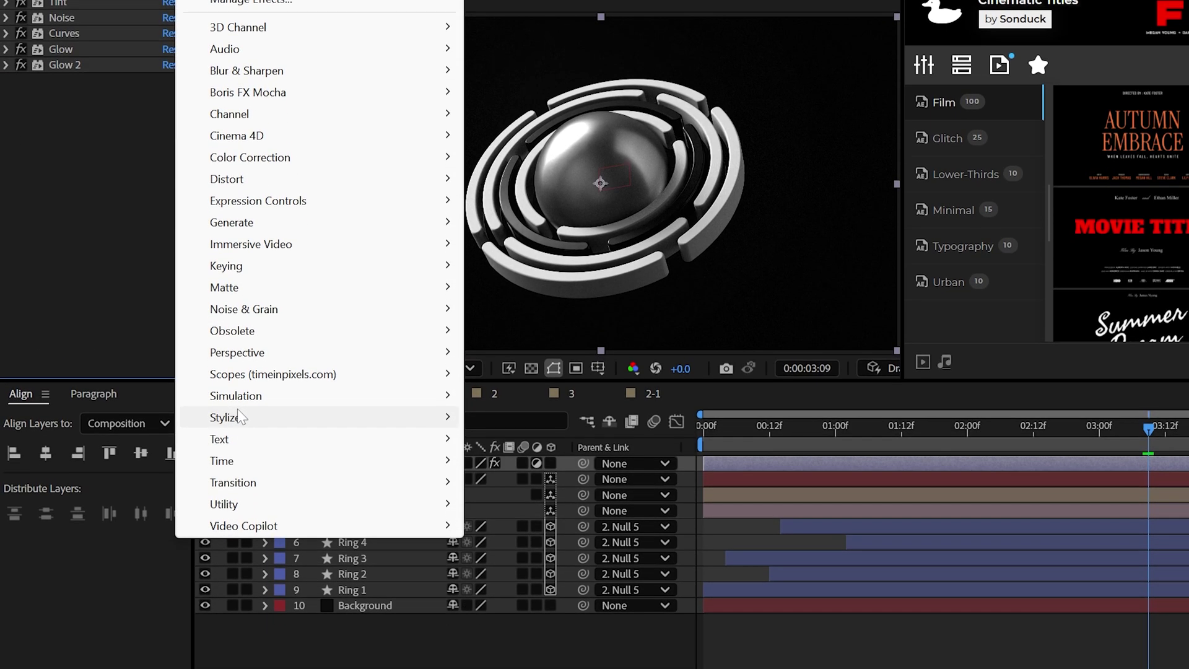
mouse_move(237, 409)
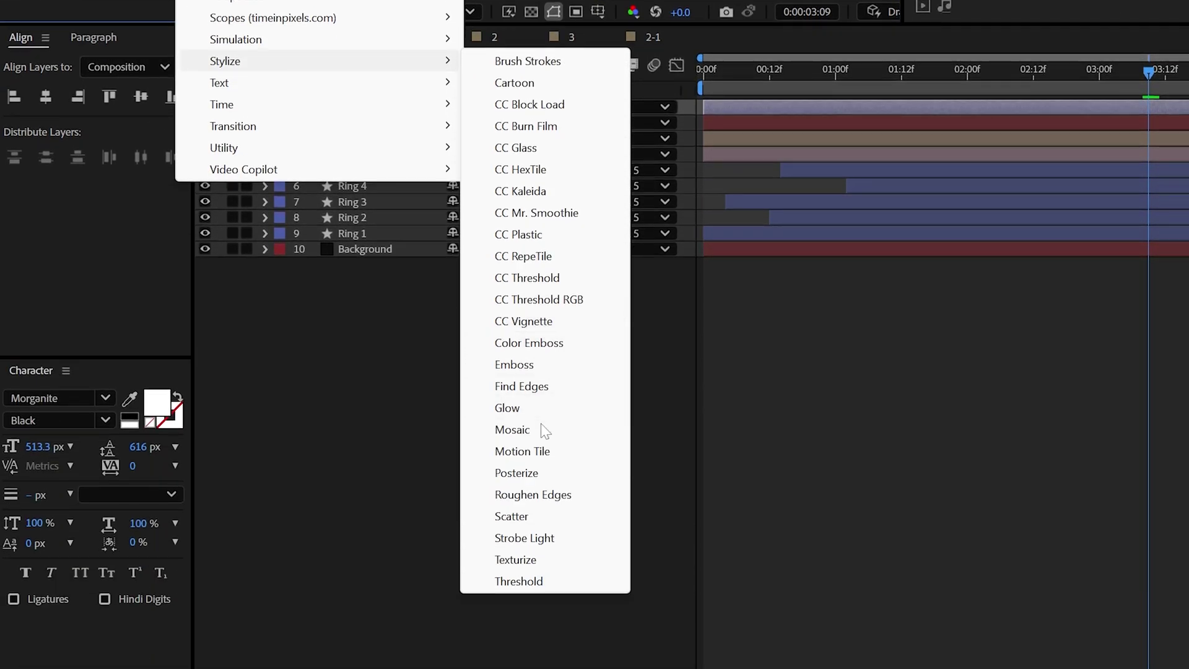
click(517, 473)
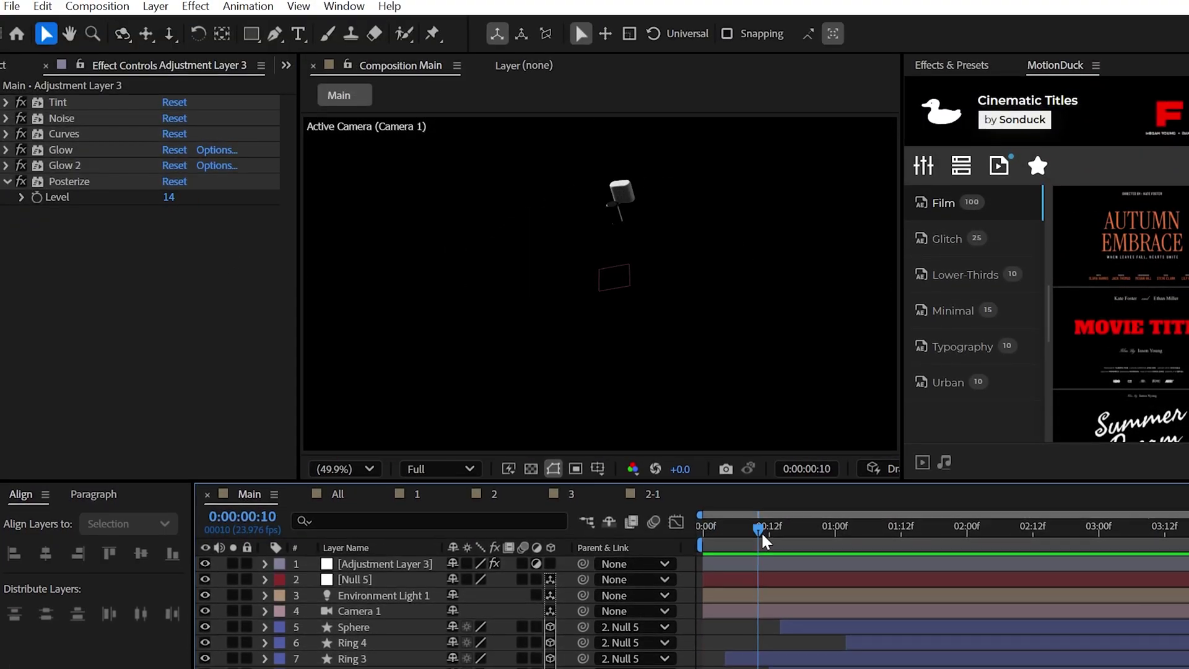
drag(761, 534, 686, 541)
key(space)
key(space)
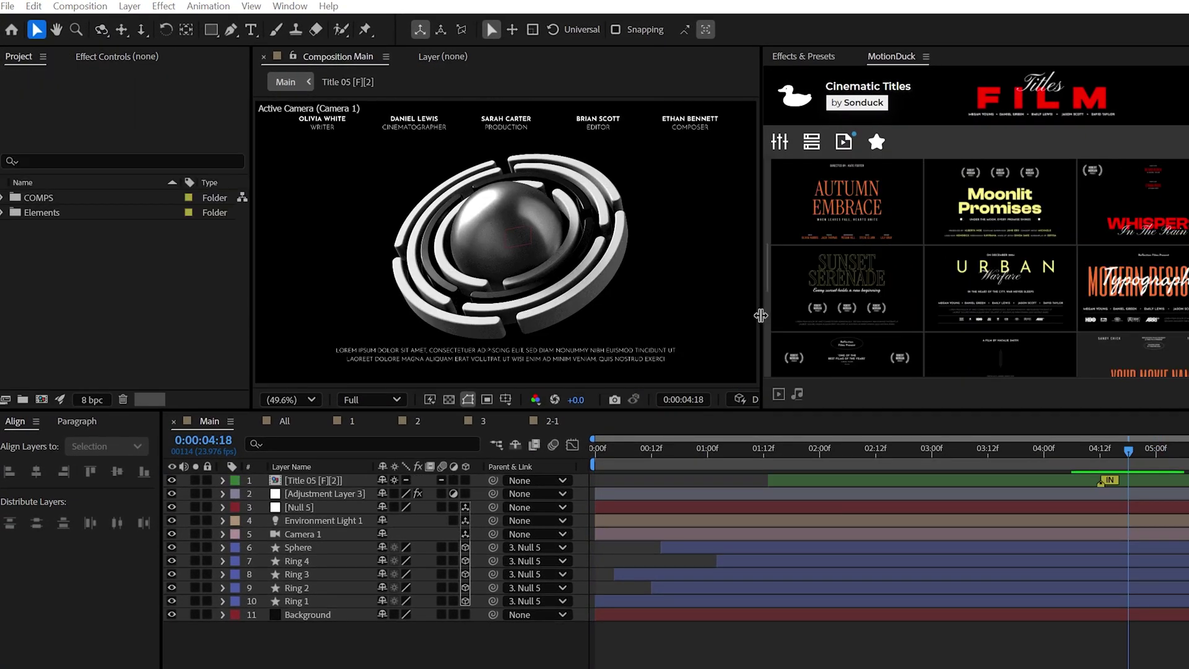
- Set the shadow resolution to Double (128 MB) in the Advanced 3D render options and accept the settings
drag(761, 316, 976, 316)
click(892, 400)
click(578, 458)
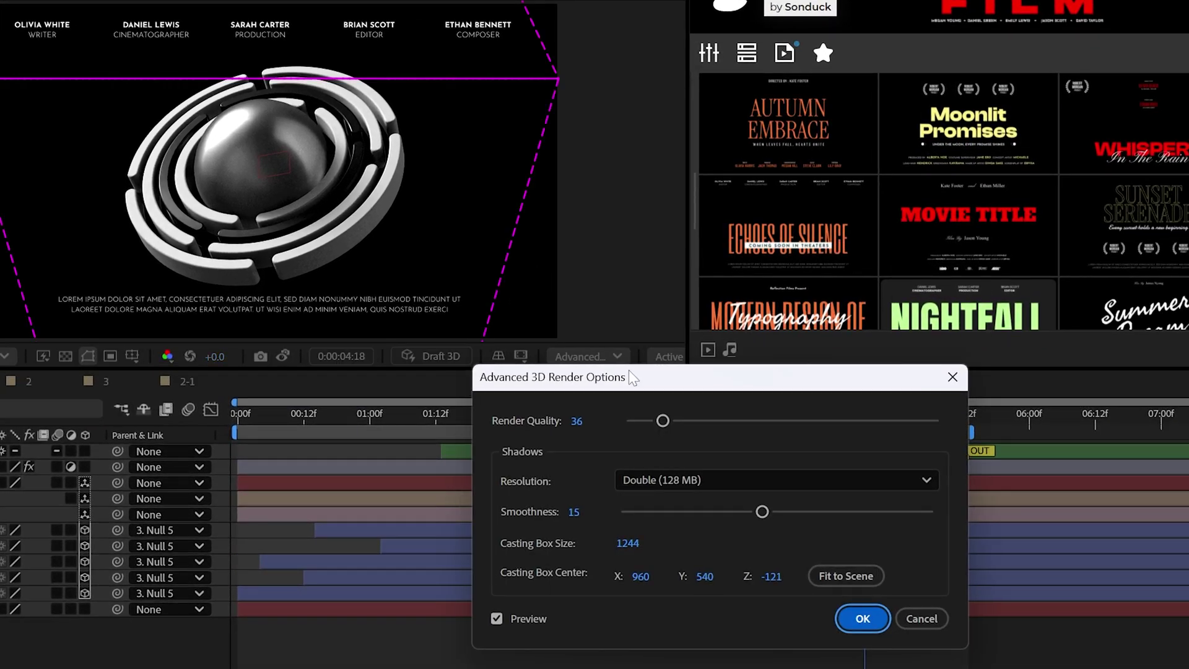
drag(629, 370, 296, 379)
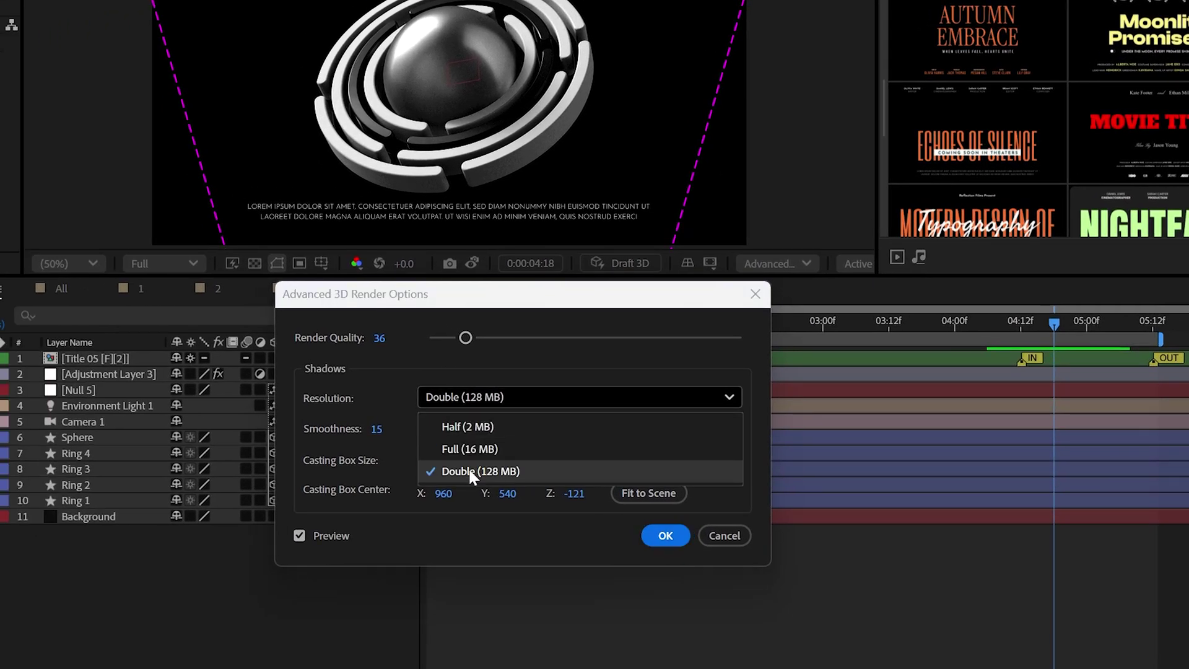
click(471, 476)
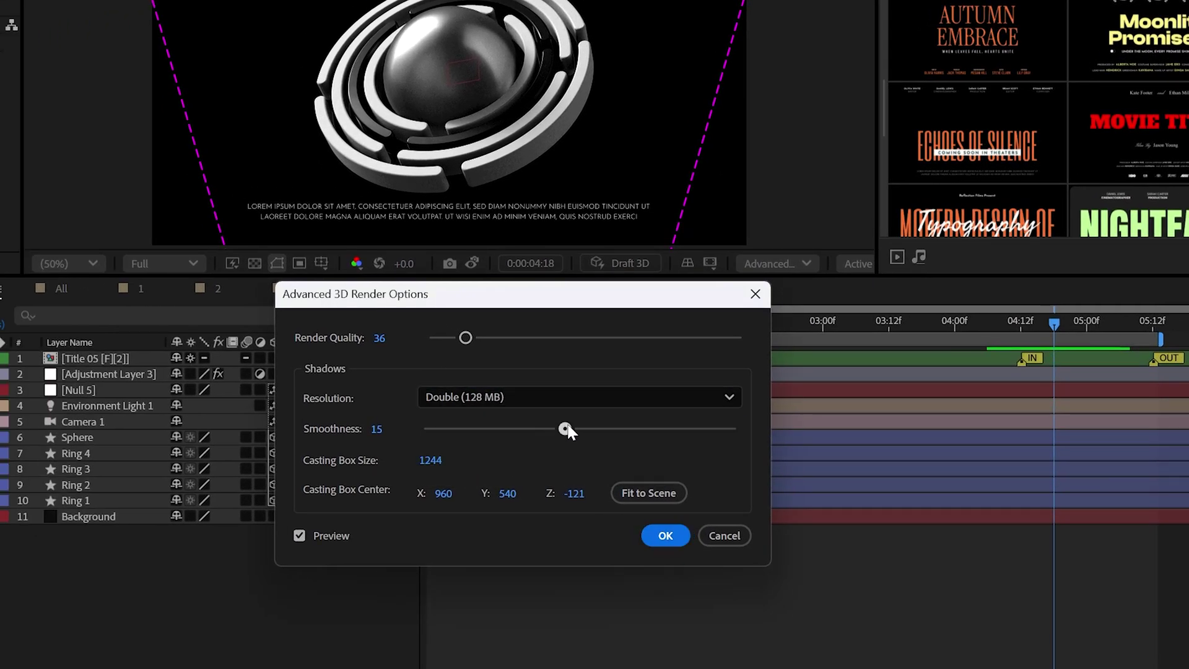
click(663, 534)
- Turn off the adjustment layer's Tint effect and set the Ring 3 layer's stroke color to orange FF7A00
click(108, 373)
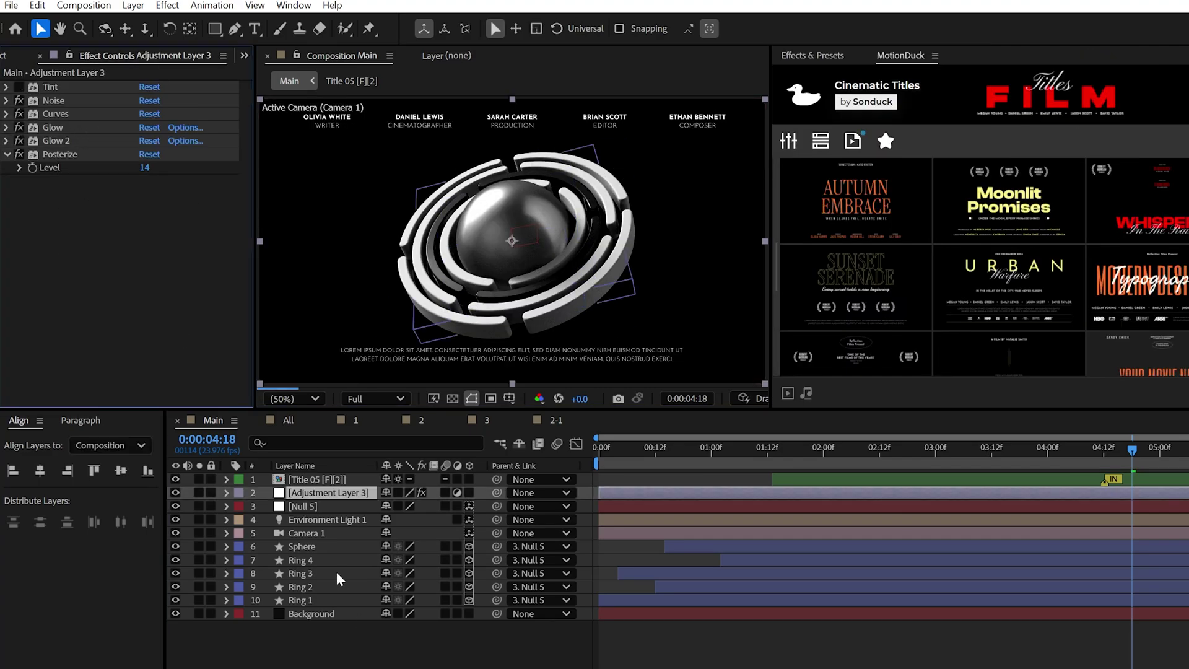
click(336, 573)
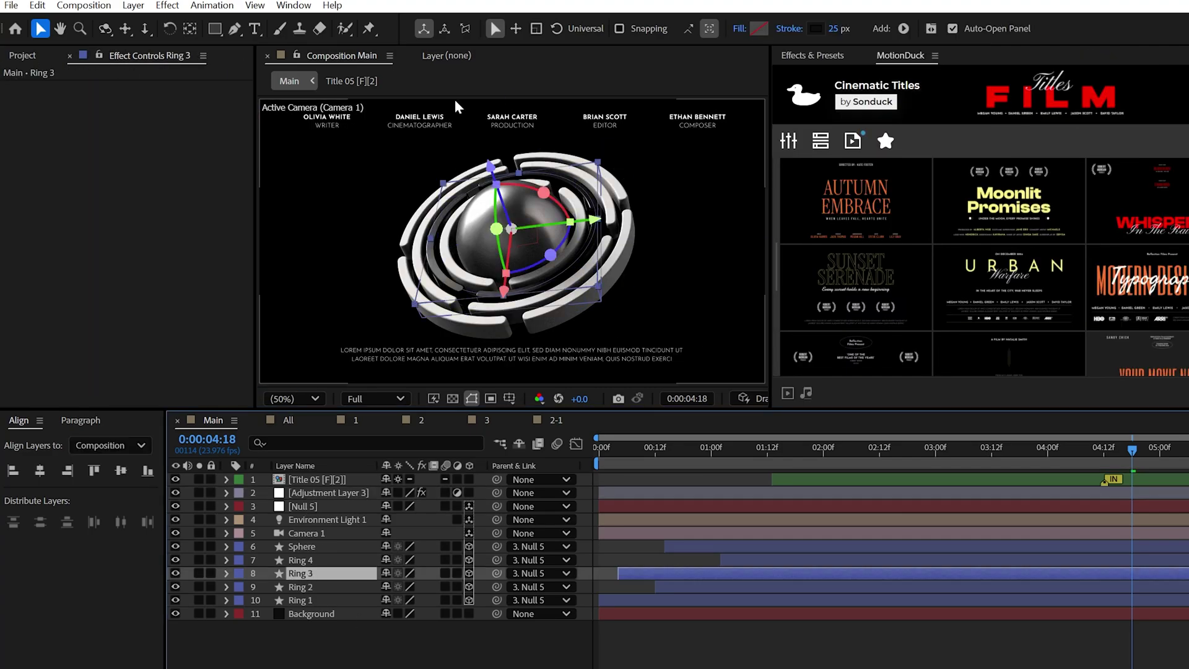
click(816, 28)
drag(926, 416, 461, 361)
text(FF7A00)
click(688, 382)
- Paste the copied orange color code as the Sphere layer's fill color and deselect the layer
click(310, 546)
click(759, 29)
drag(658, 443, 425, 504)
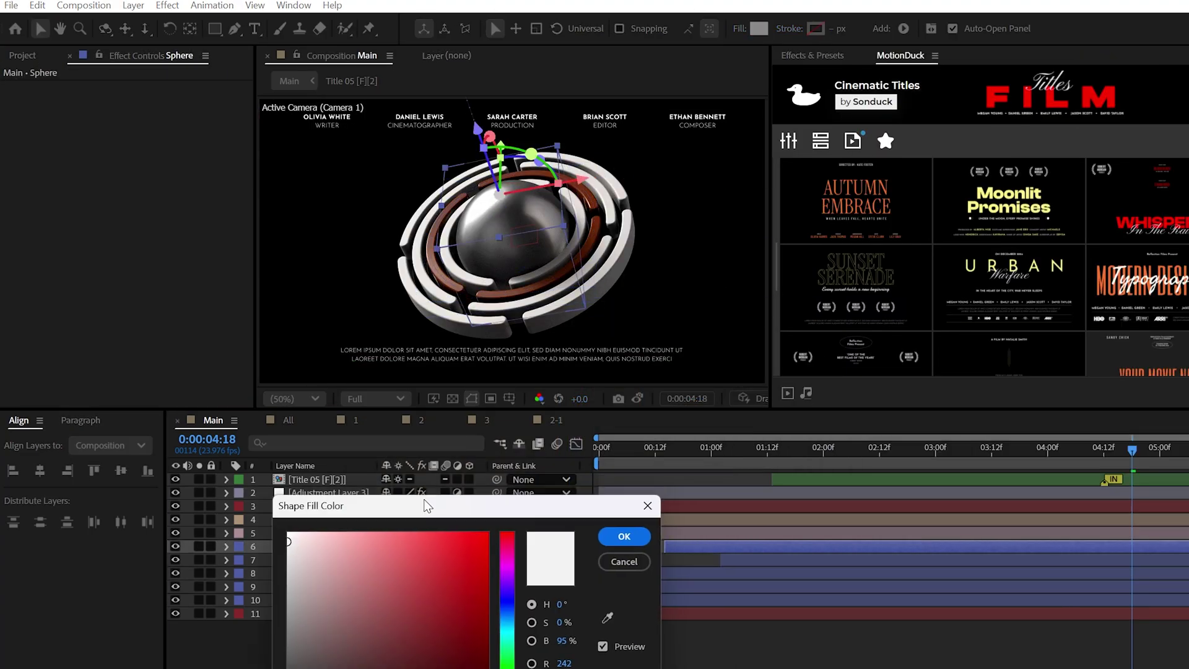
key(ctrl+v)
click(624, 534)
key(F2)
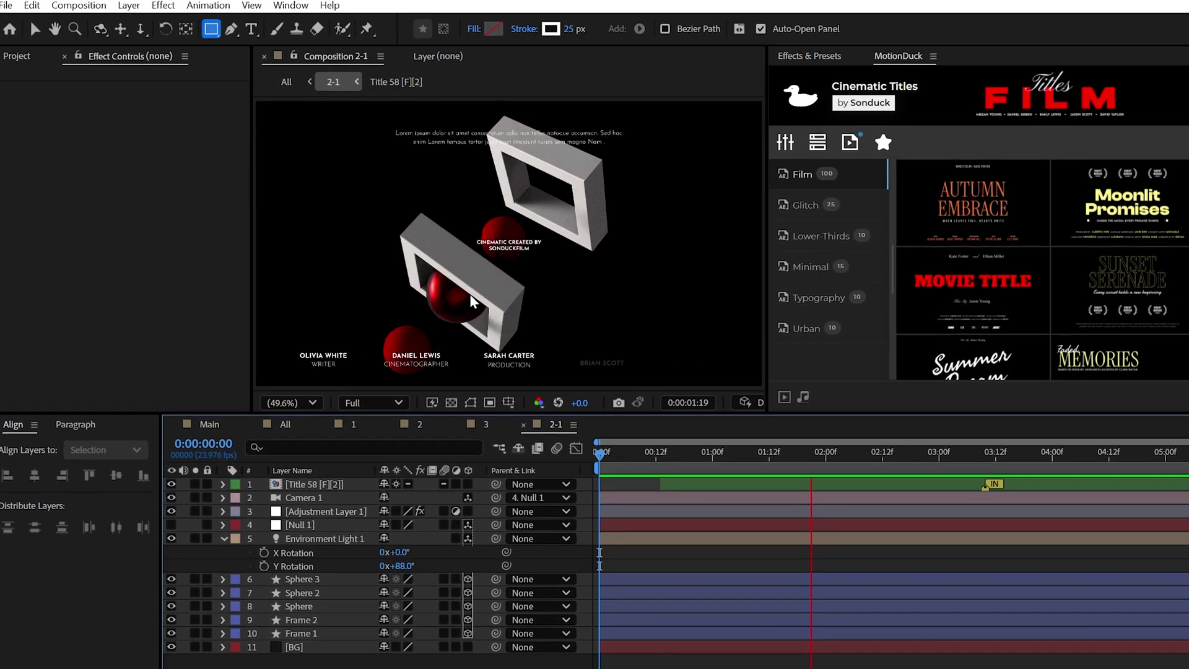
- Stop the preview of composition 2-1 and toggle the Frame 1 layer's visibility to examine how the scene is built
key(space)
click(170, 634)
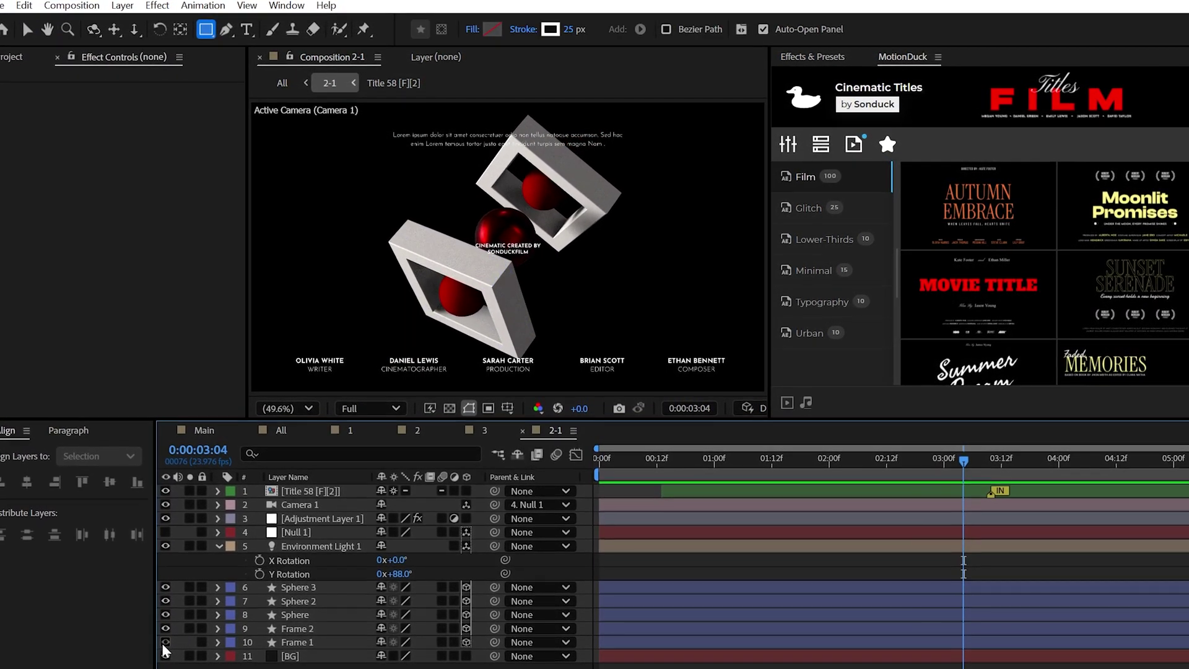
click(164, 642)
drag(316, 209, 357, 311)
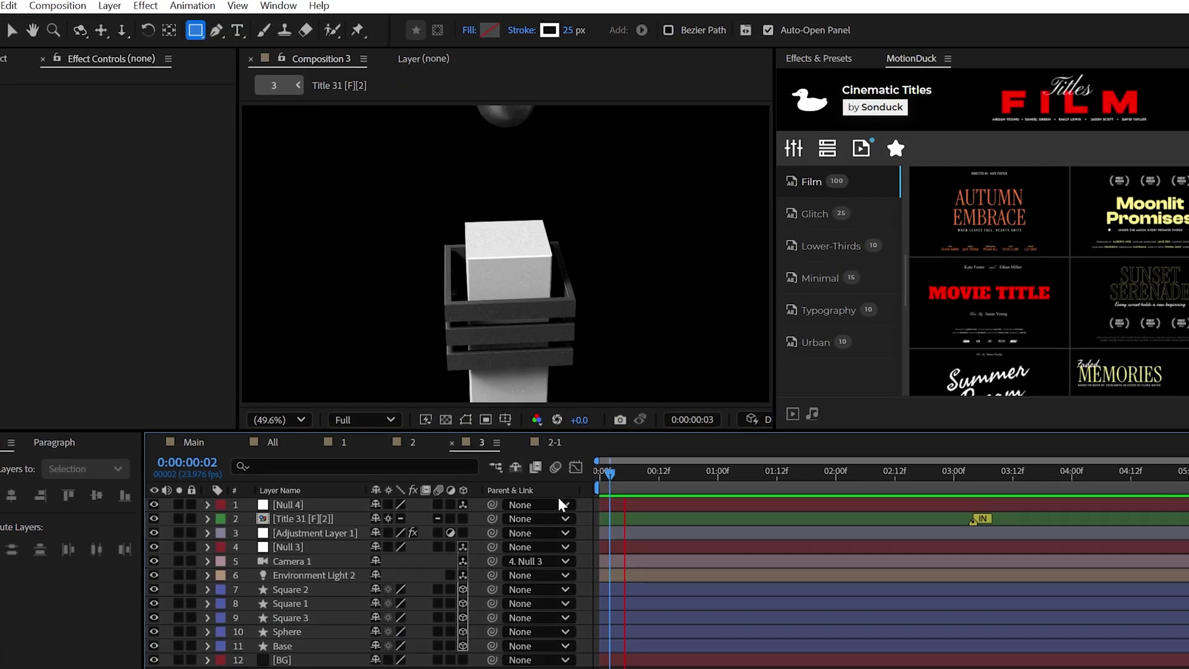